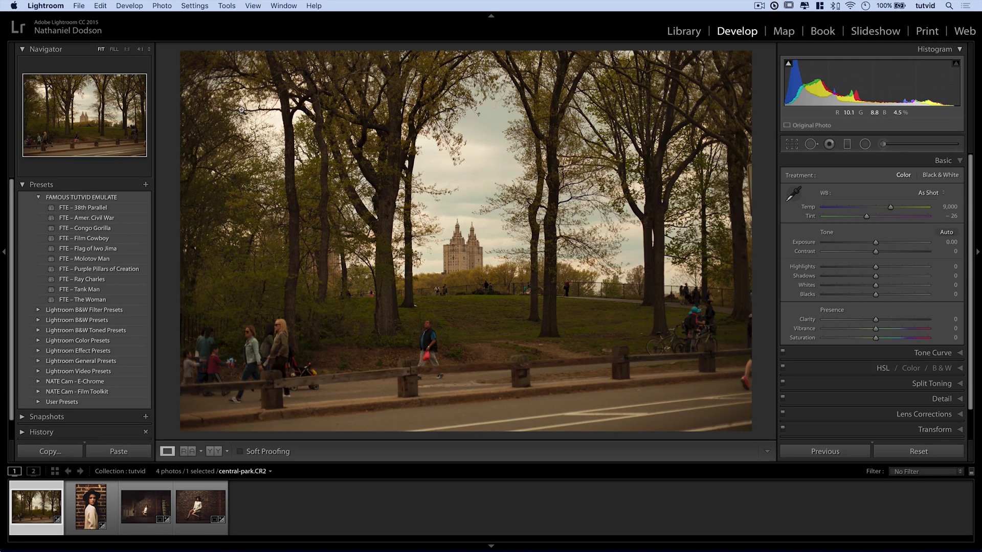
Open the Watermark Editor and move its window aside over the Develop view
left_click(49, 5)
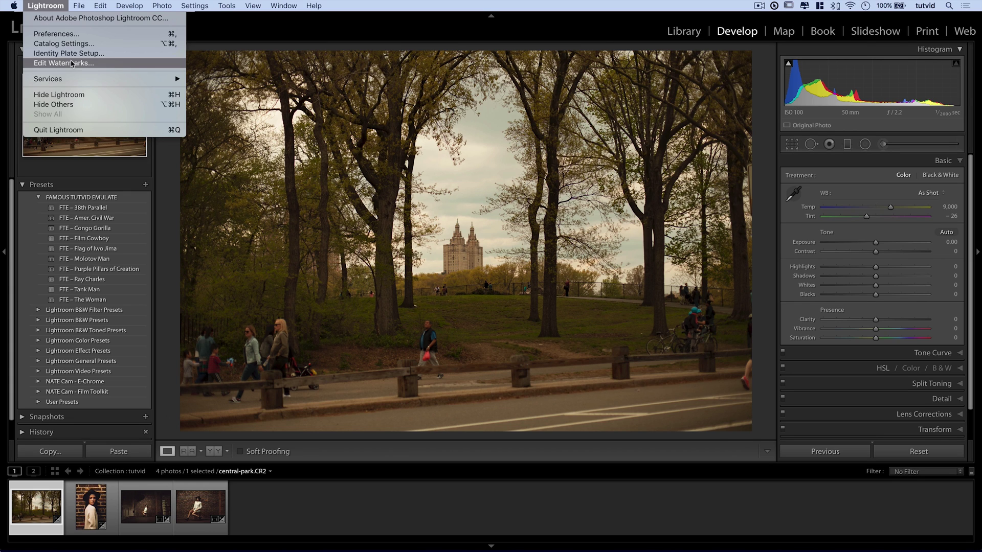
mouse_move(94, 5)
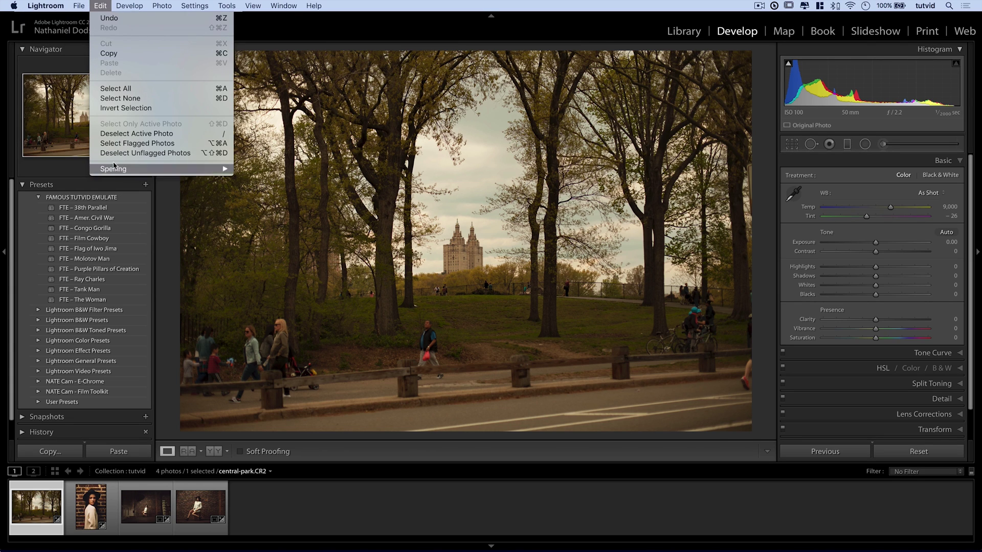
mouse_move(46, 5)
key("Escape")
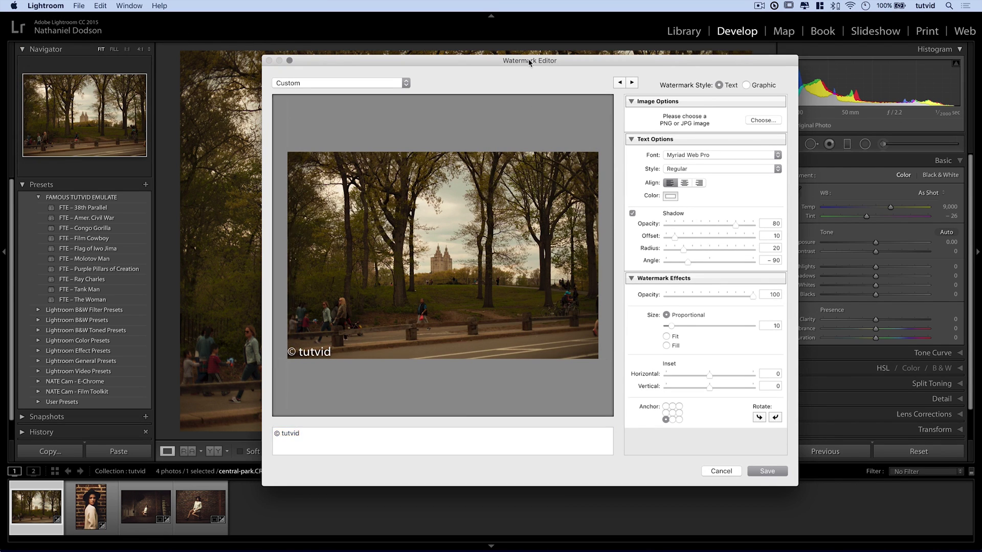
left_click_drag(529, 62, 592, 52)
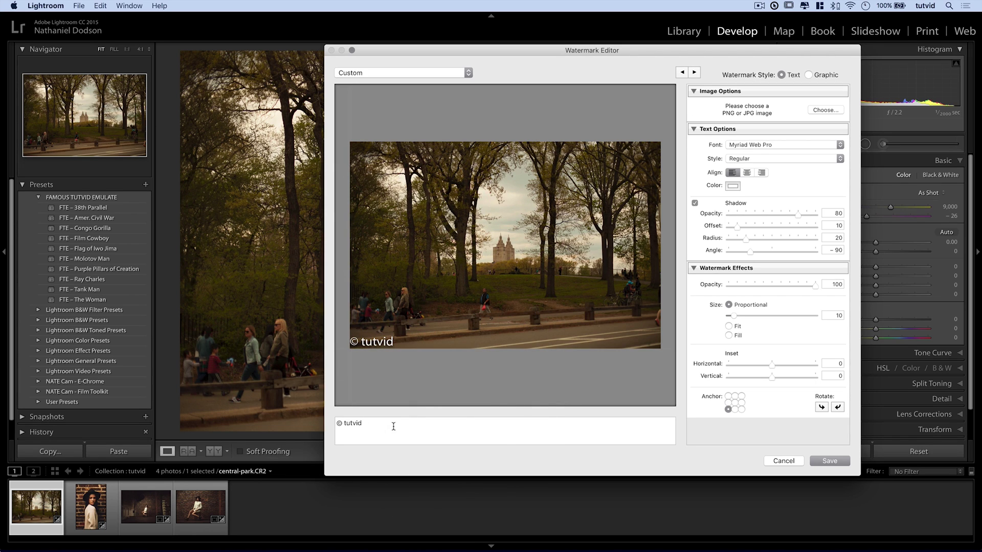
Replace the watermark text with the photographer's full name, without any website address after it
triple_click(367, 426)
type("Nat")
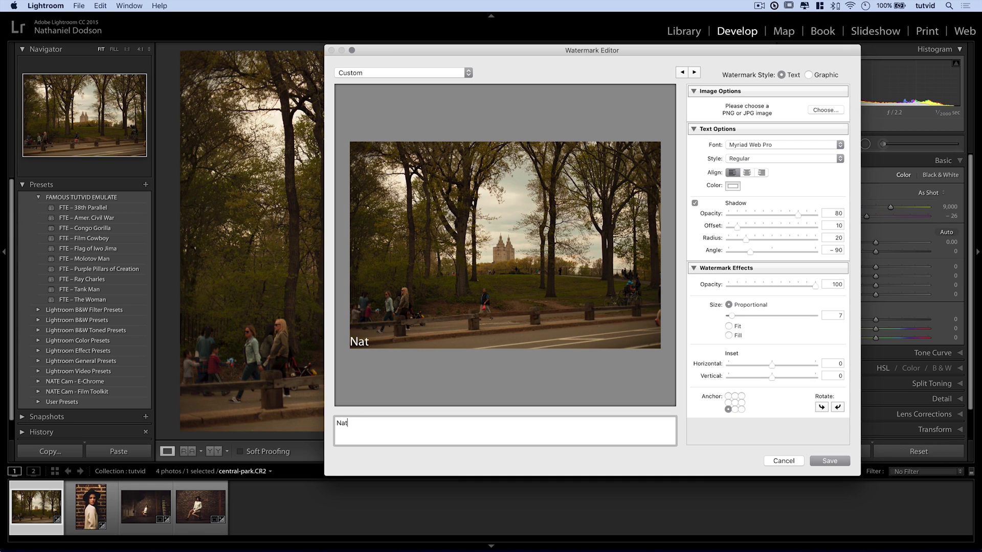
type("haniel Dodson – tutvid.com")
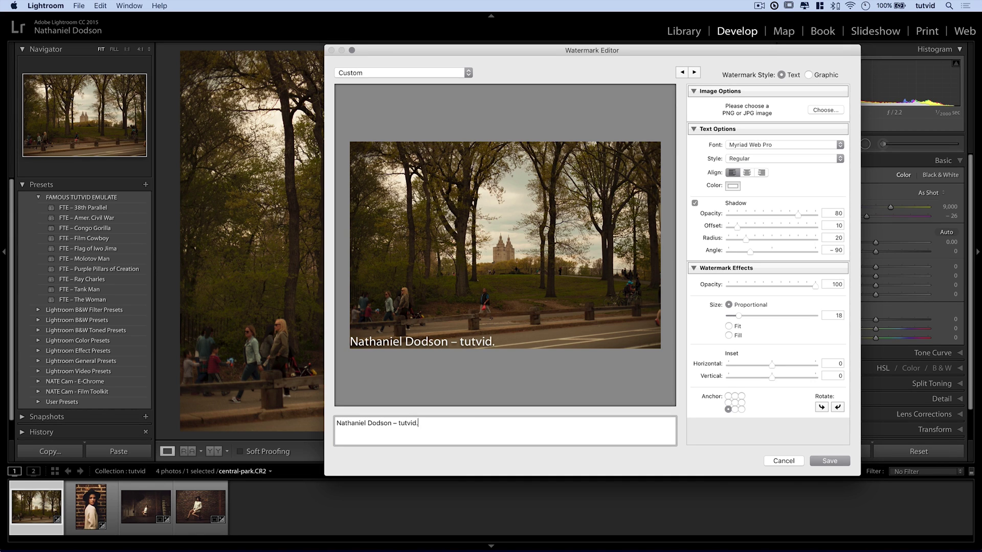
key("BackSpace")
key("BackSpace")
key("BackSpace")
key("BackSpace")
key("BackSpace")
key("BackSpace")
key("BackSpace")
key("BackSpace")
key("BackSpace")
key("BackSpace")
key("BackSpace")
key("BackSpace")
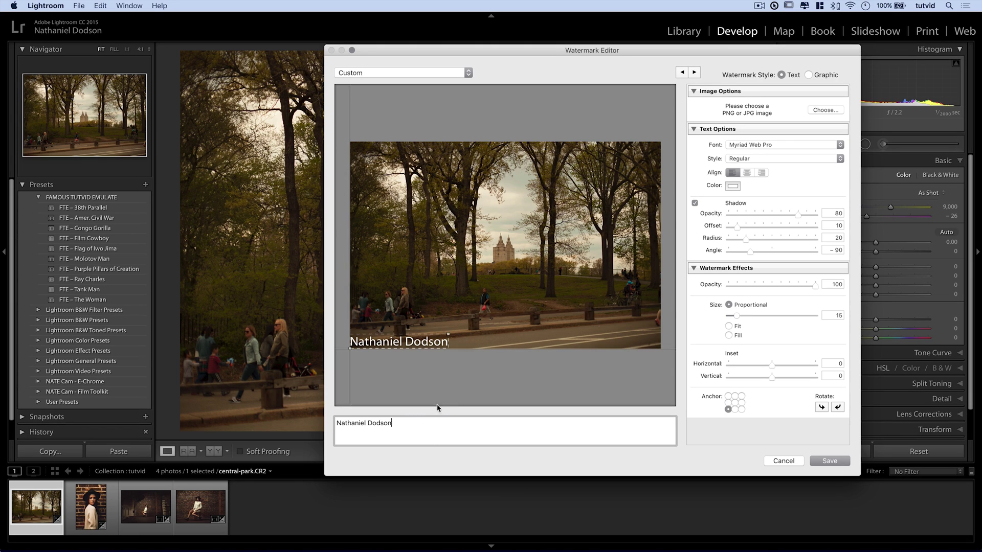
Insert a © symbol and a space in front of the name in the watermark text
type("©")
left_click(438, 444)
key("BackSpace")
key("BackSpace")
left_click(336, 423)
type("©")
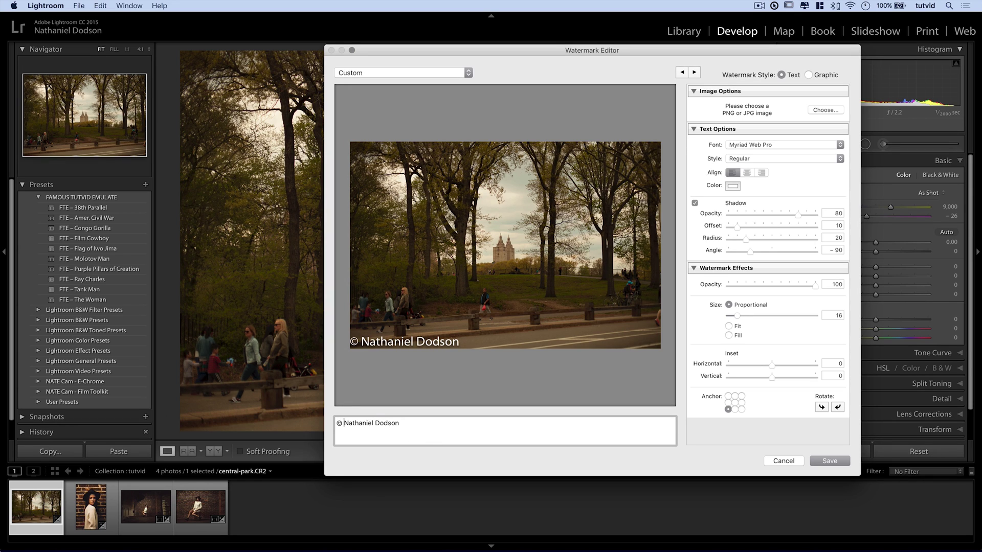
left_click(429, 429)
Keep the Myriad Web Pro font, and turn off the text shadow with the watermark opacity at 20
left_click(775, 145)
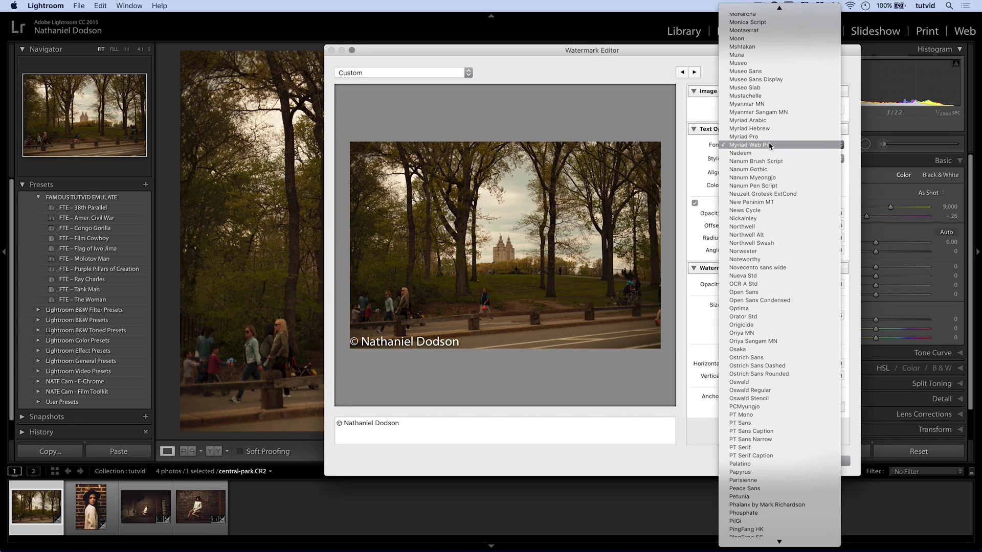
left_click(769, 146)
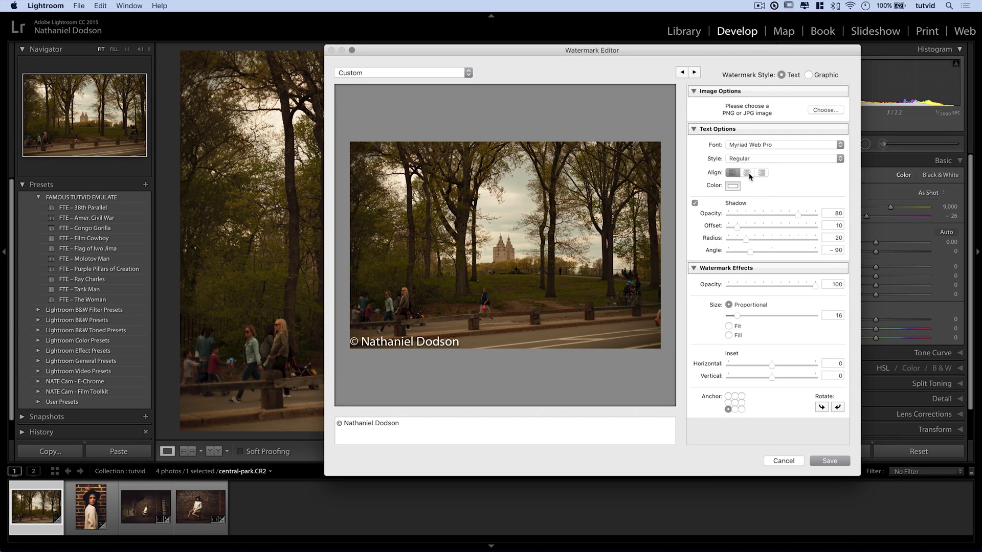
left_click(695, 203)
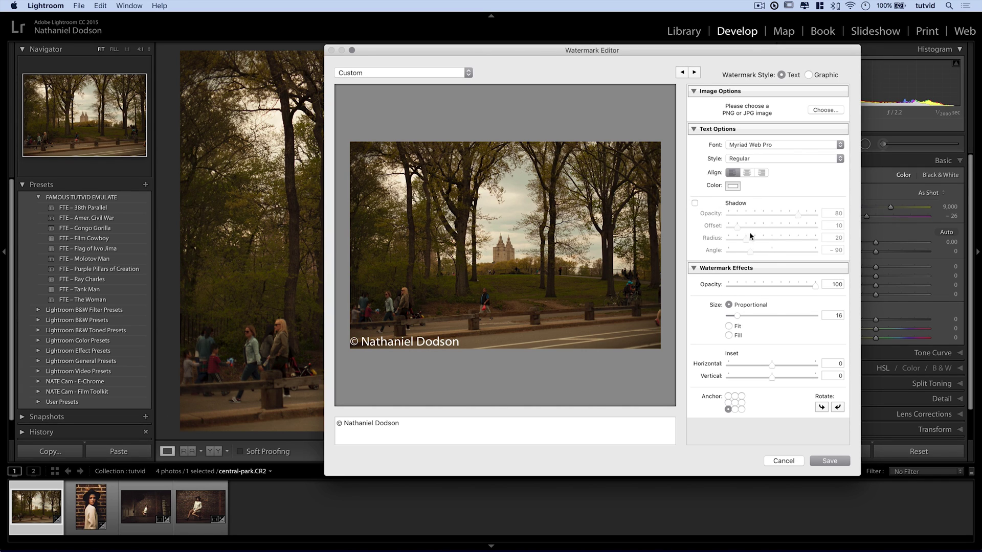
left_click_drag(815, 287, 744, 288)
mouse_move(441, 341)
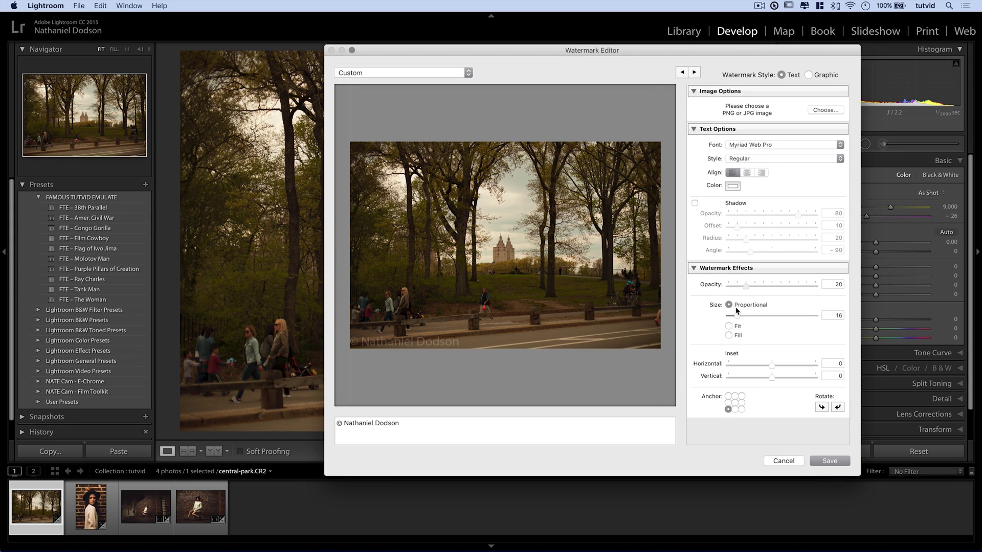
Try the Fit and Fill sizes on a centred watermark at 53 opacity, and return to Proportional sizing
left_click(729, 326)
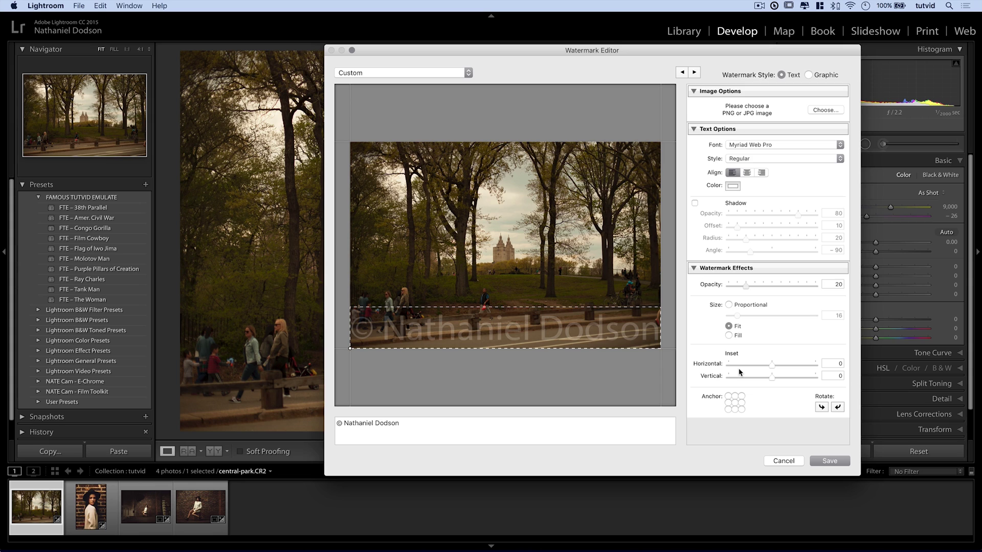
left_click(735, 404)
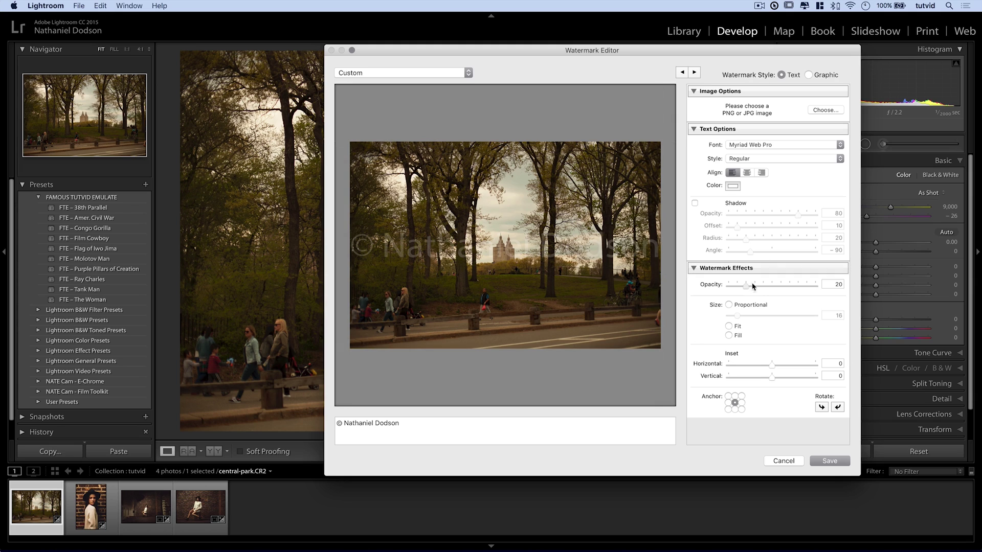
left_click_drag(752, 287, 775, 287)
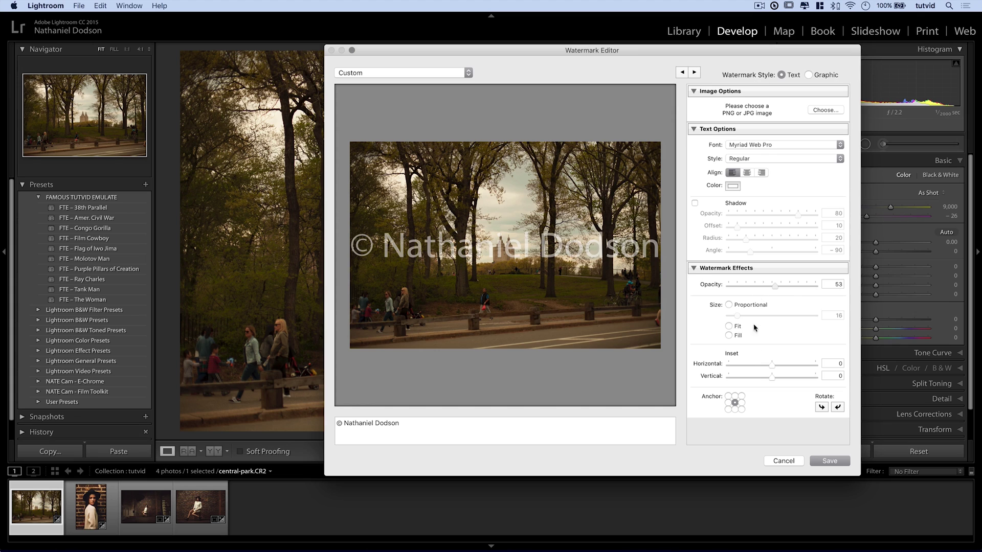
left_click(728, 336)
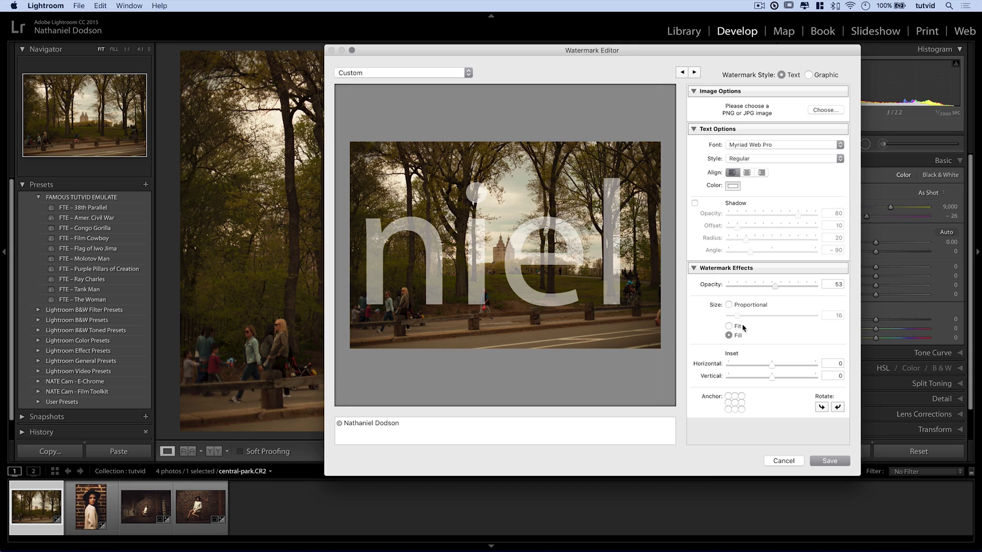
left_click(729, 305)
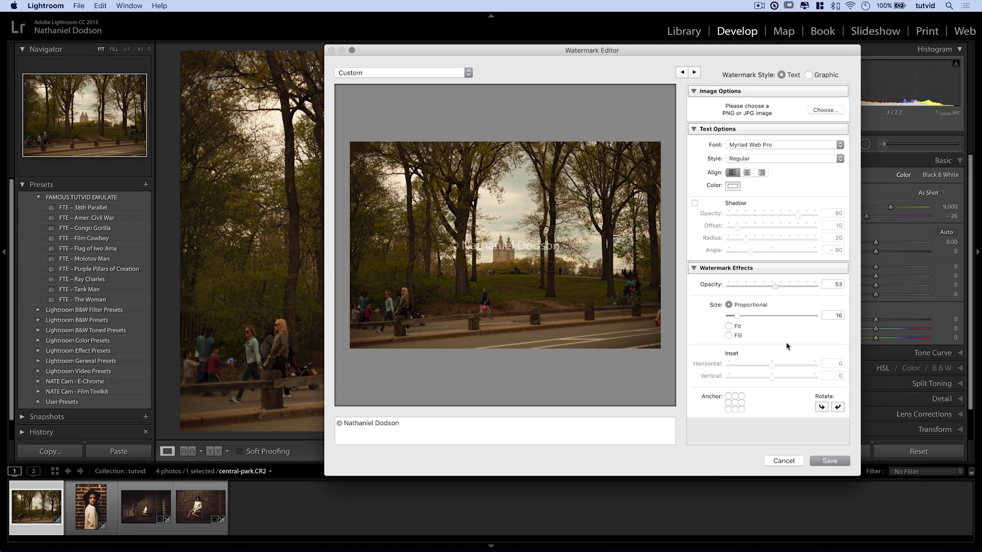
Anchor the watermark in the photo's bottom-left corner and reduce its proportional size to 8
left_click(728, 396)
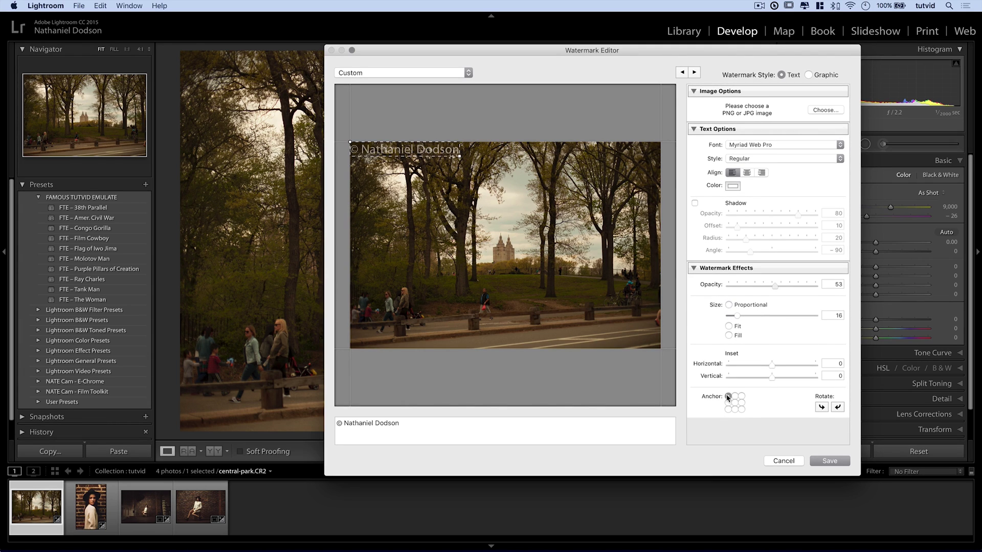
left_click(742, 403)
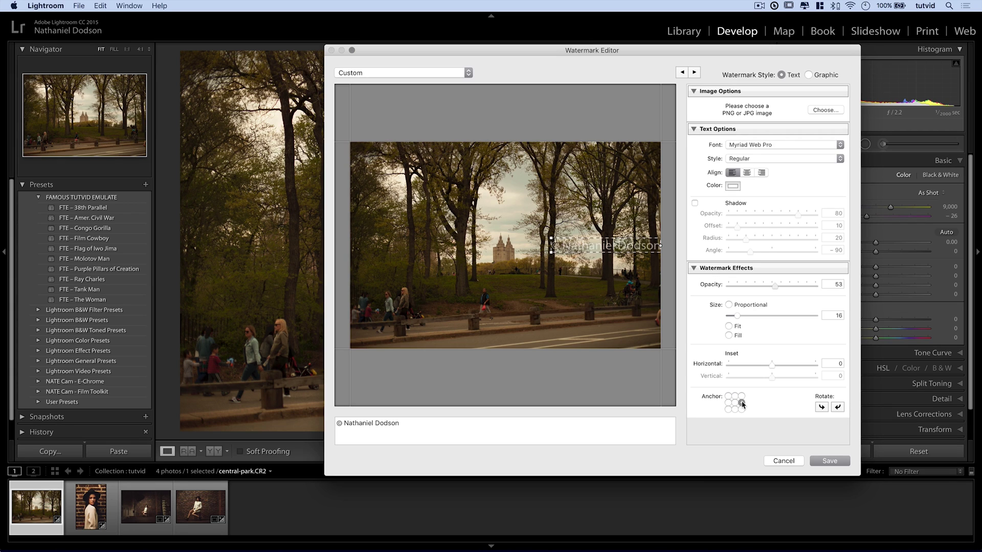
left_click(728, 396)
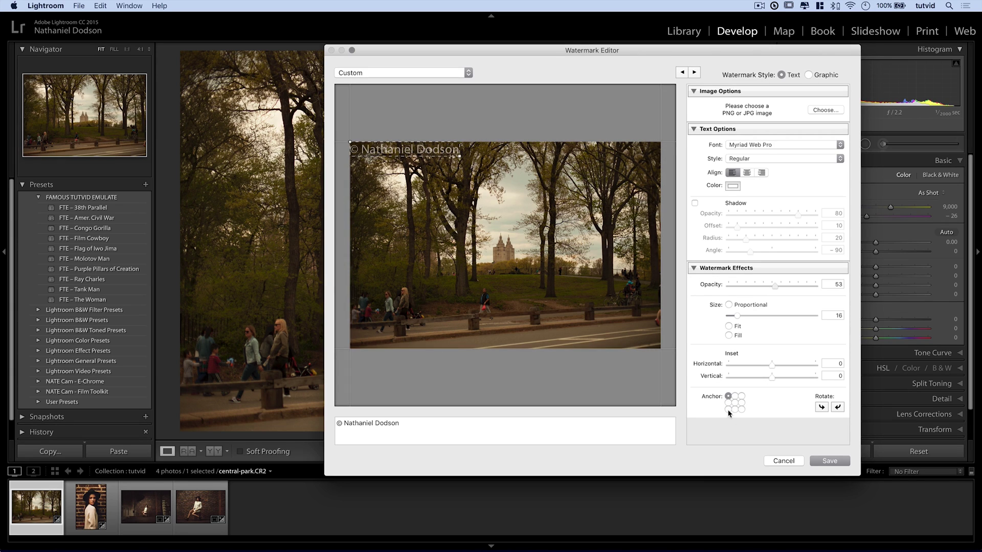
left_click(728, 409)
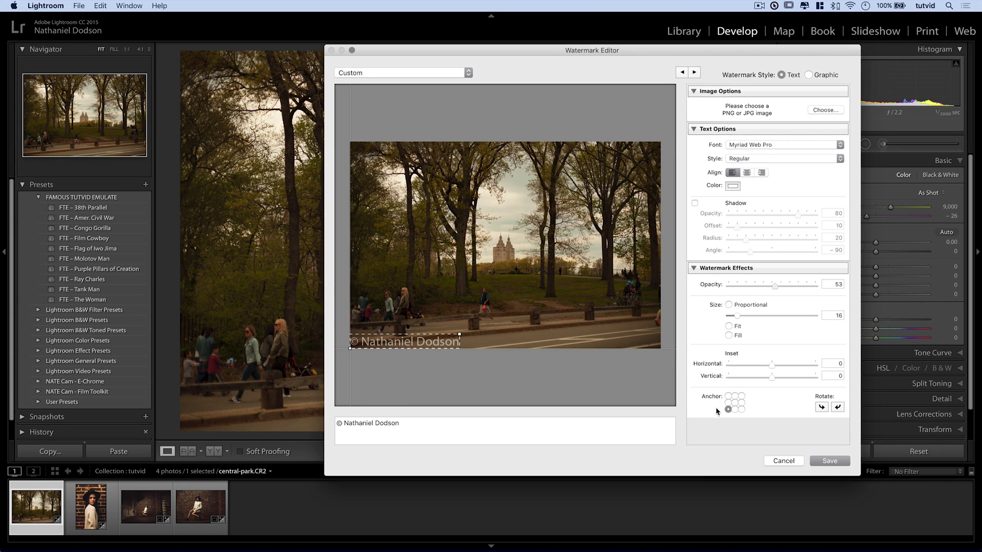
left_click(728, 306)
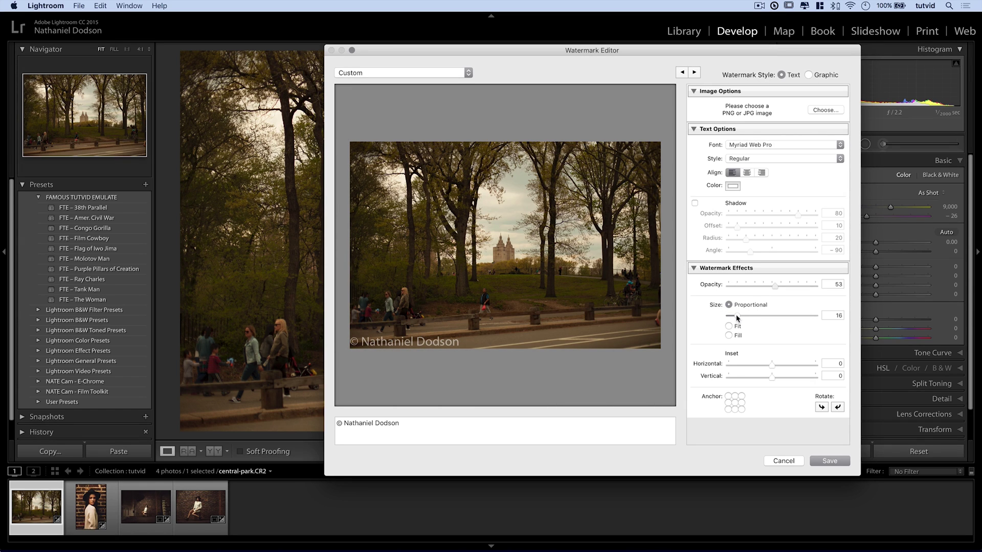
left_click_drag(737, 318, 732, 317)
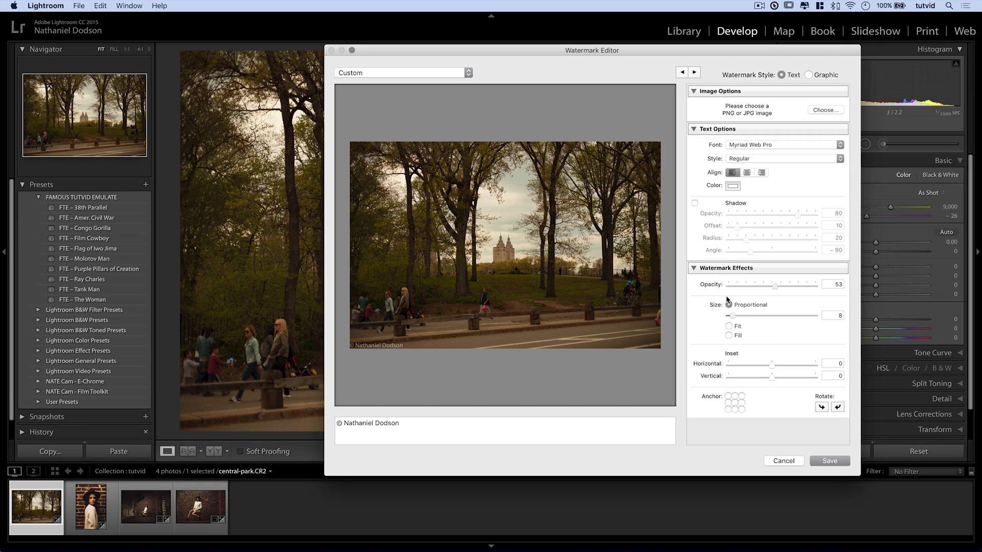
Rotate the watermark to read downward along the photo's left edge and set its horizontal and vertical inset to 2
mouse_move(370, 342)
left_click(822, 407)
left_click(822, 408)
left_click(822, 407)
mouse_move(773, 378)
left_mouse_down()
mouse_move(781, 378)
mouse_move(765, 367)
mouse_move(779, 367)
left_mouse_up()
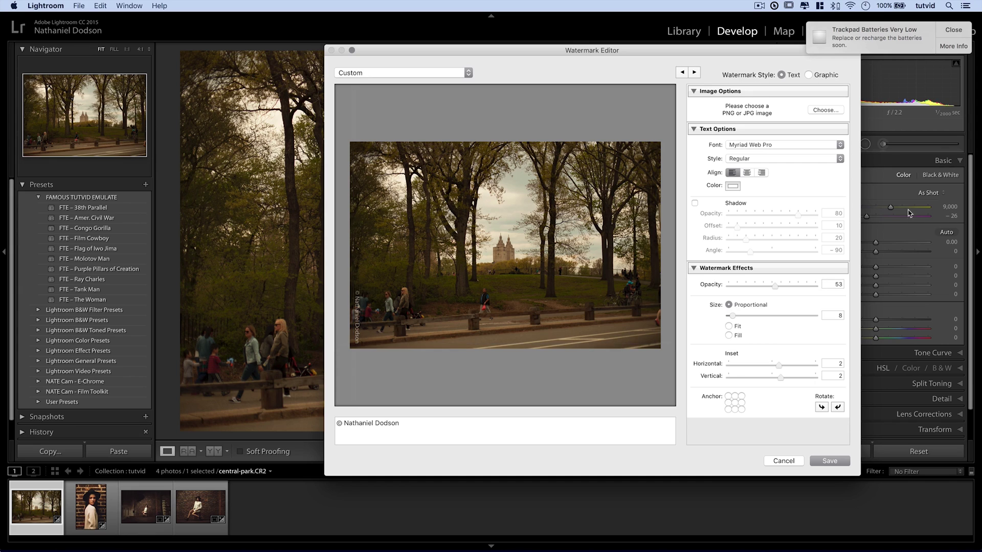
left_click(954, 31)
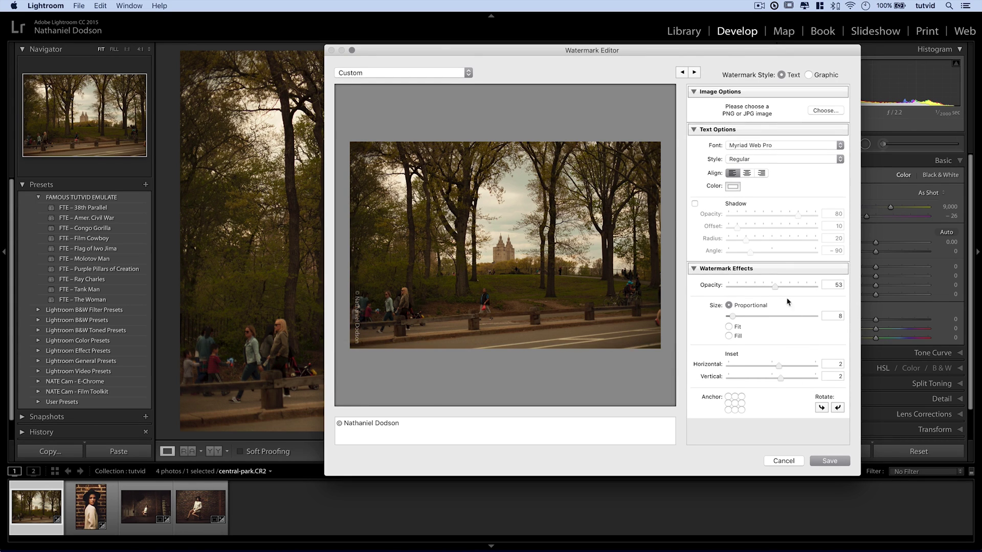
Lower the watermark opacity to 19 and save the settings as a preset named watermark-01
left_click_drag(771, 286, 745, 287)
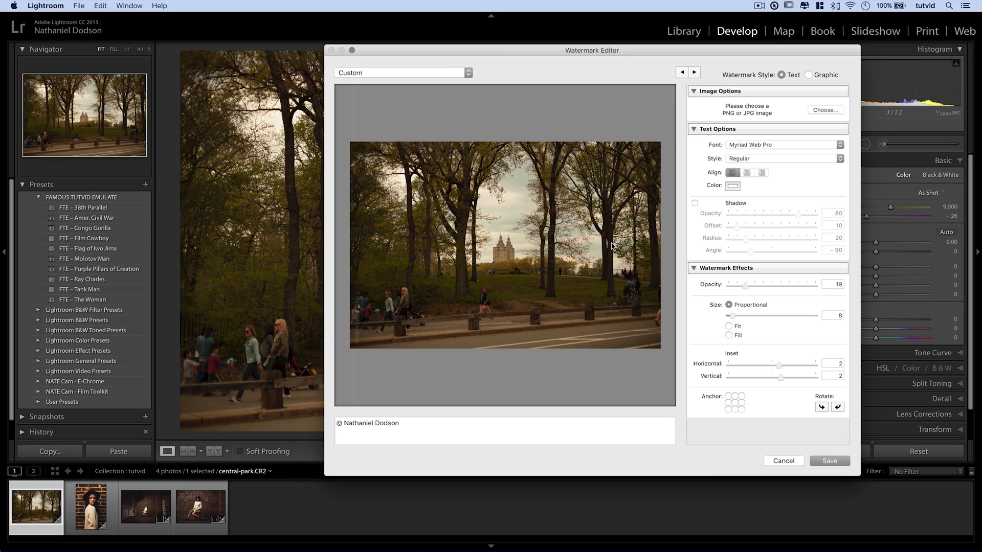
left_click(832, 461)
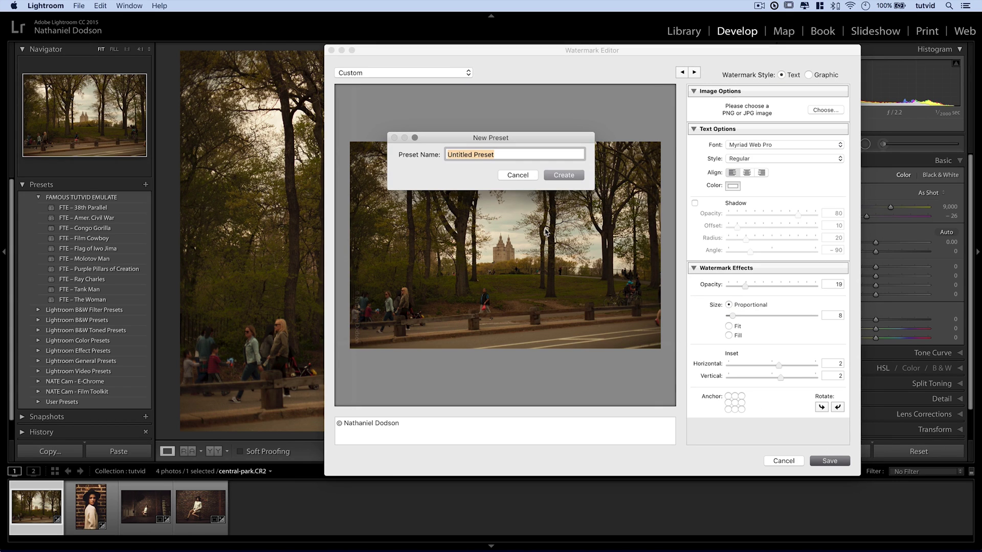
type("watermark-01")
left_click(563, 175)
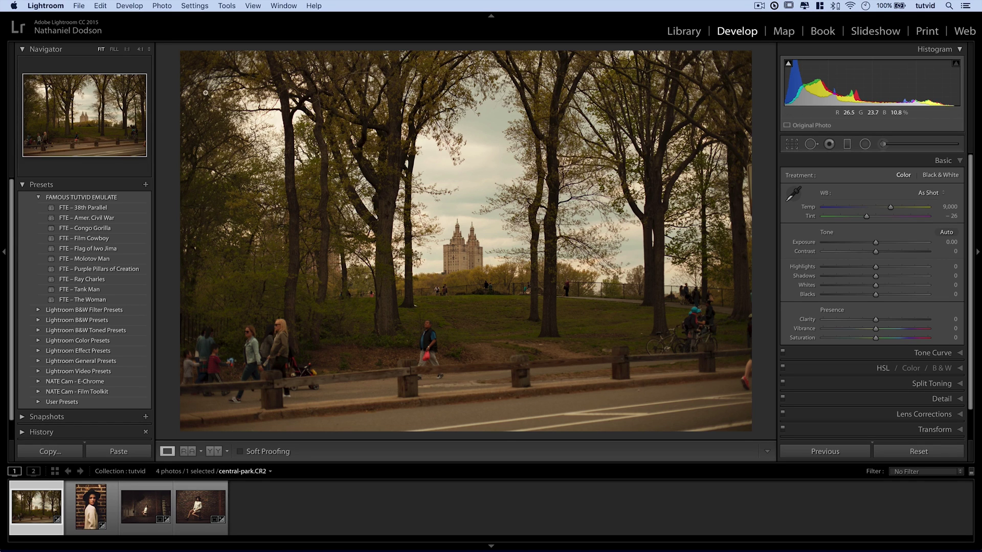
Reopen the Watermark Editor and try the Graphic watermark style, cancelling the image selection
left_click(51, 6)
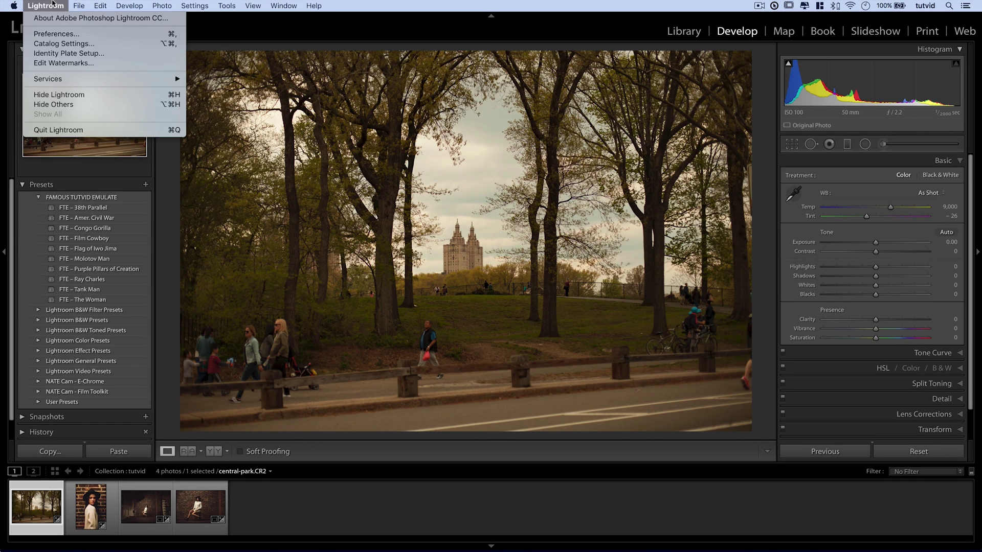
left_click(66, 63)
left_click_drag(598, 50, 560, 47)
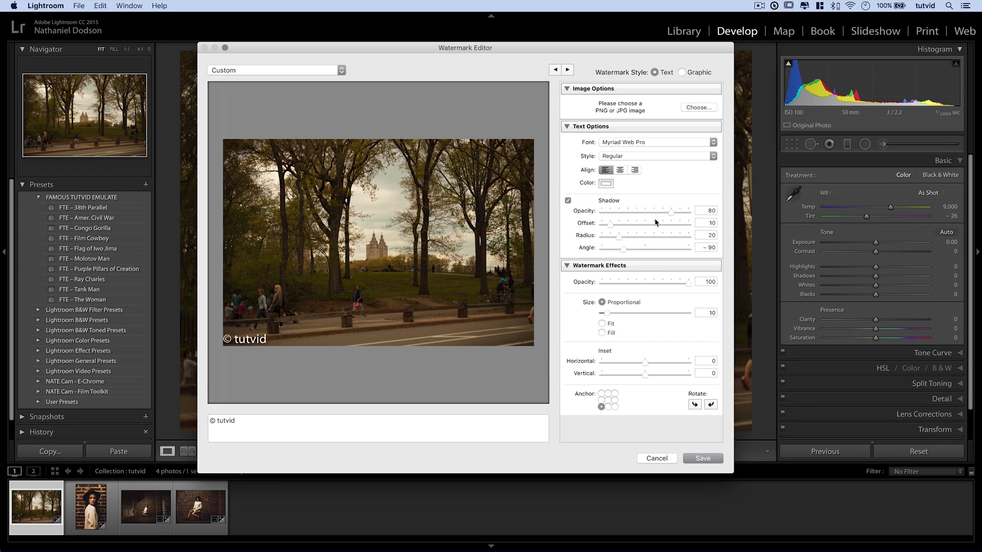
key("Tab")
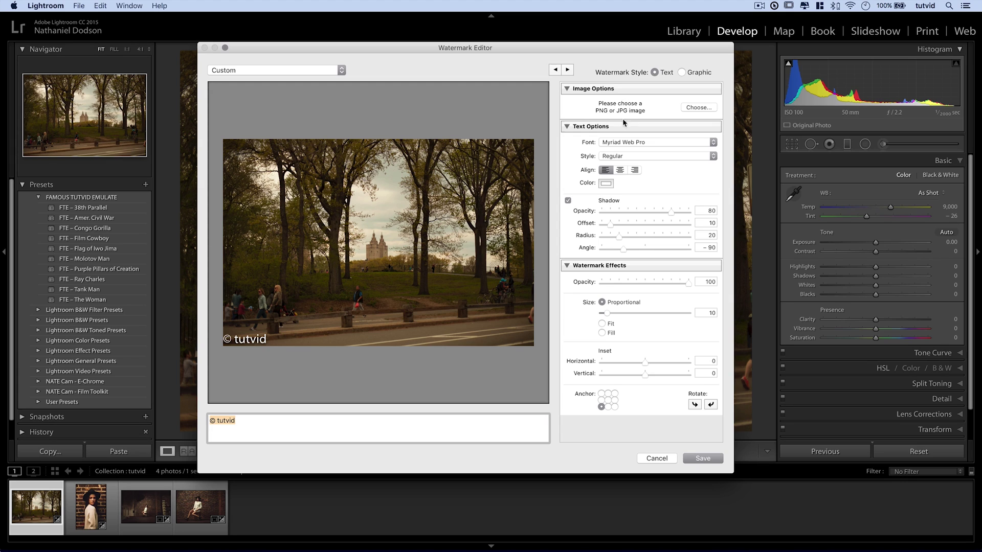
left_click(681, 72)
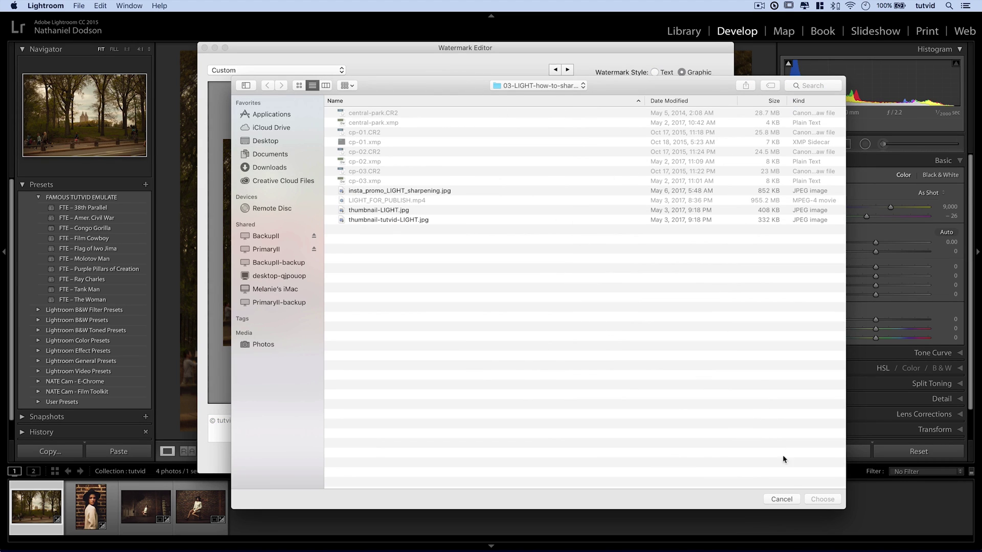
left_click(782, 499)
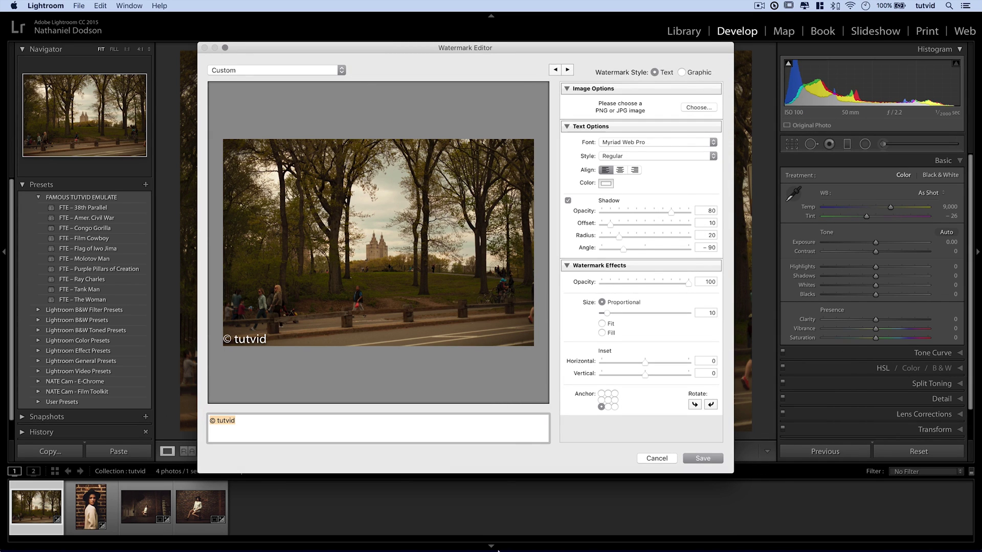
Switch to Photoshop and close the open Untitled-1 document without saving it
mouse_move(498, 548)
left_click(373, 522)
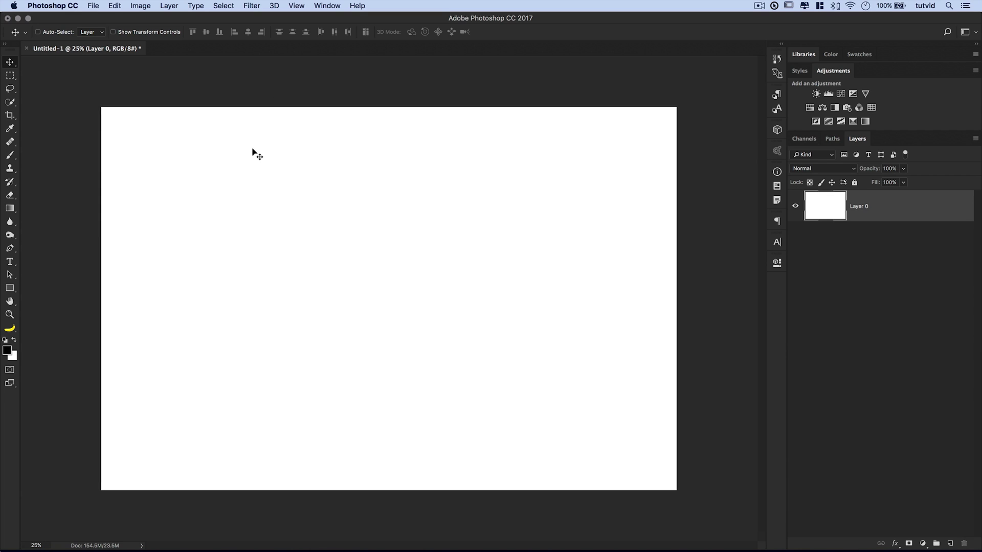
left_click(27, 49)
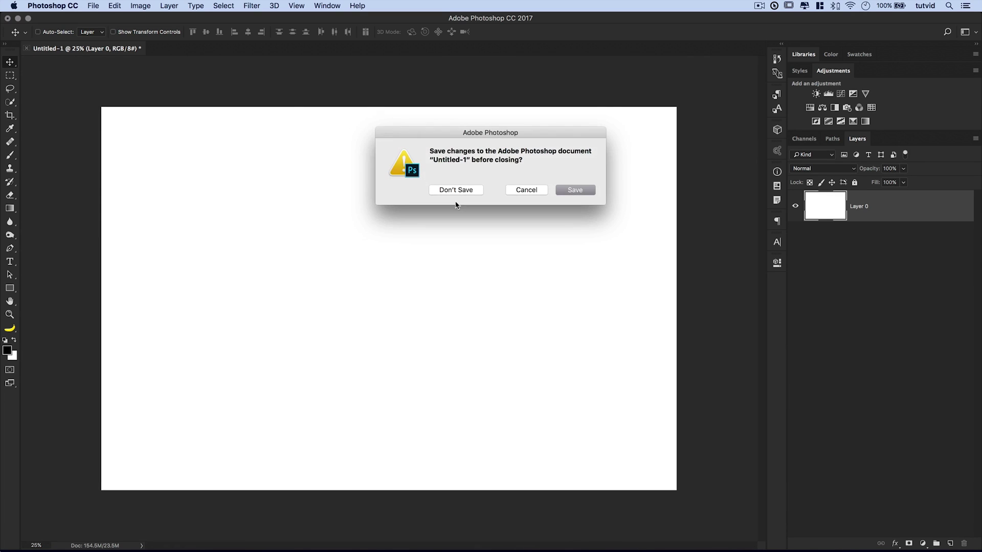
left_click(453, 190)
Create a new document 9000 pixels wide by 6000 pixels high and invert its white background to black
left_click(93, 5)
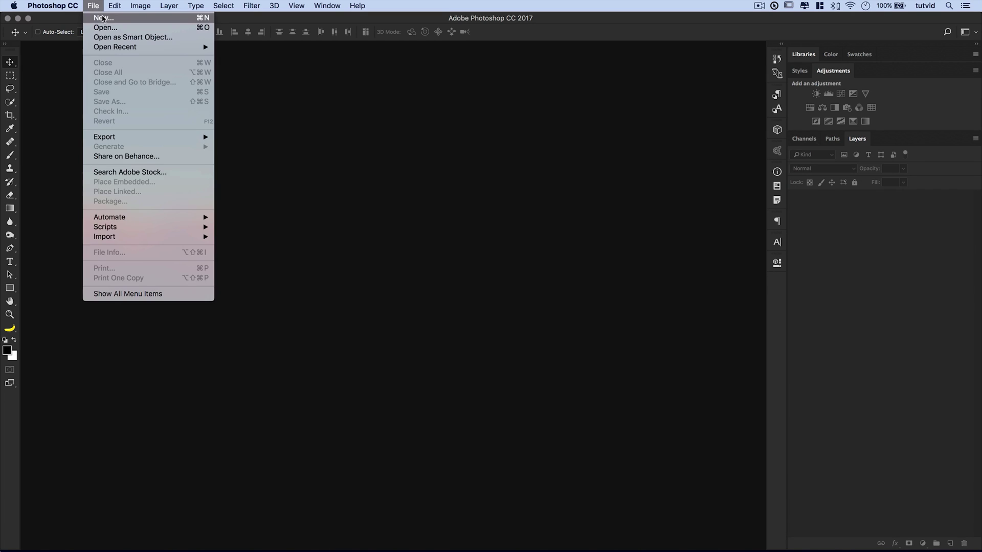
left_click(105, 18)
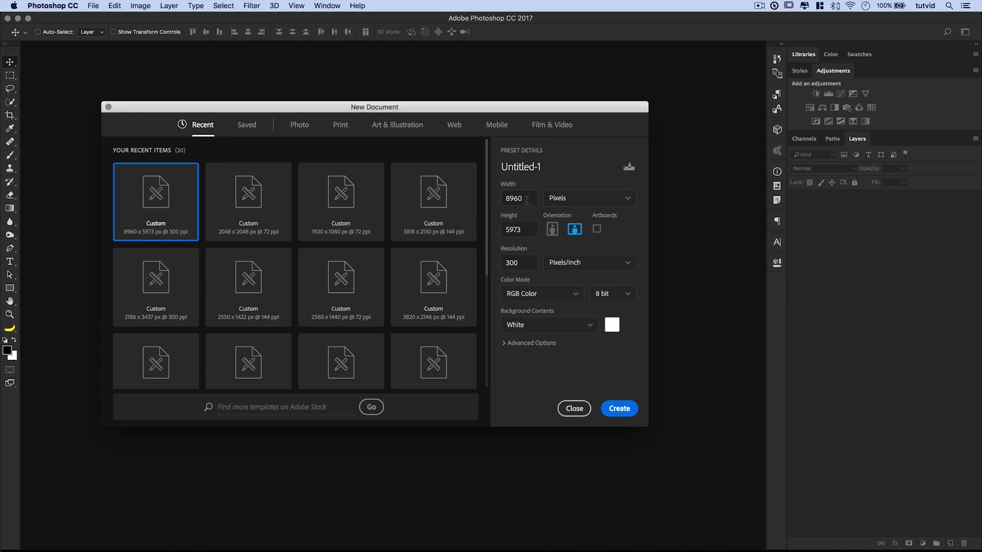
double_click(513, 199)
type("9000")
key("Tab")
type("6")
left_click(619, 409)
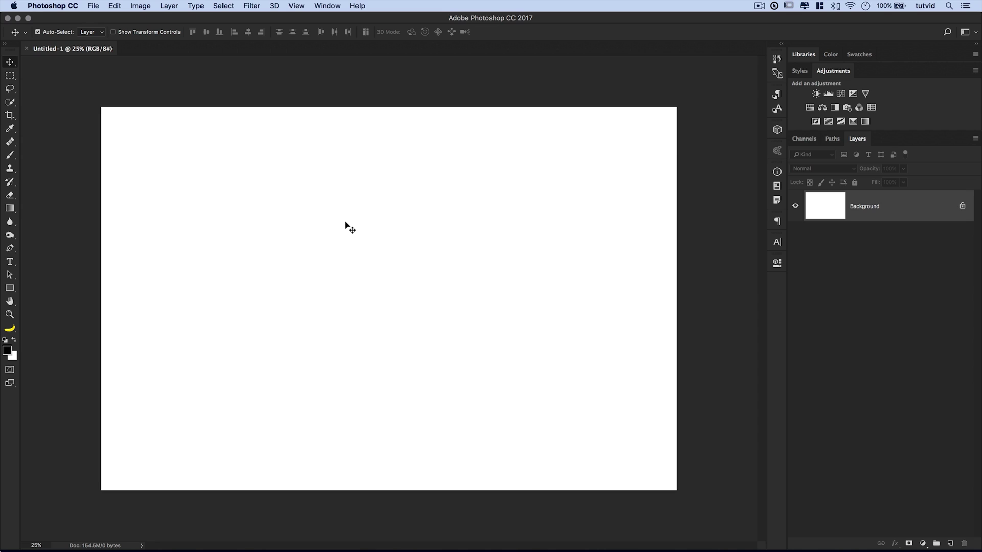
key("super+i")
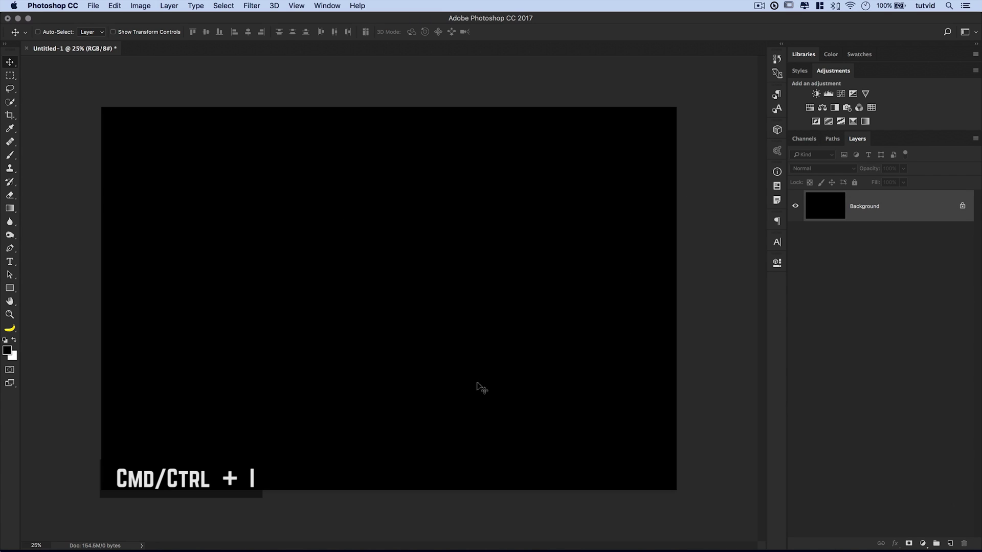
Set up the Rectangle tool in Shape mode with a white fill (ffffff)
left_click_drag(11, 290, 40, 288)
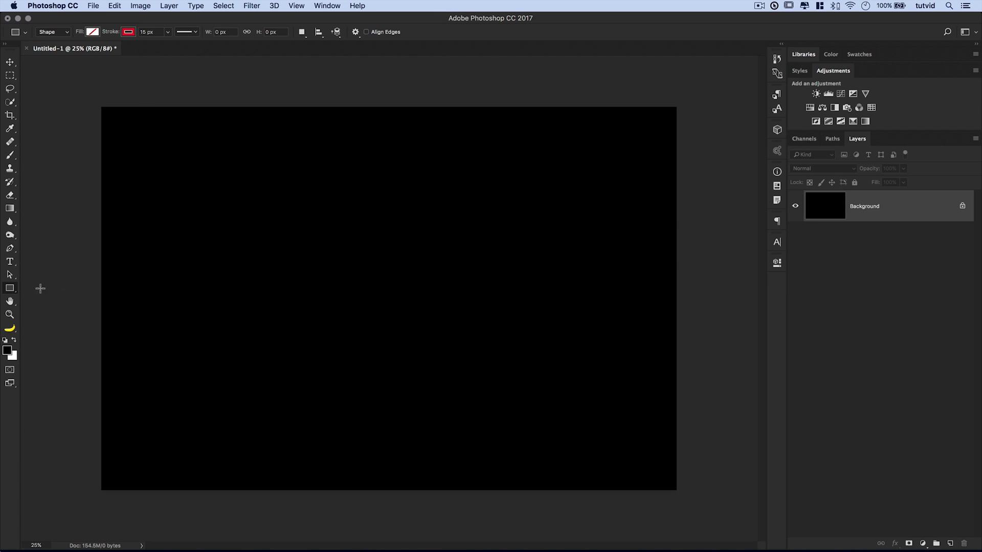
left_click(54, 33)
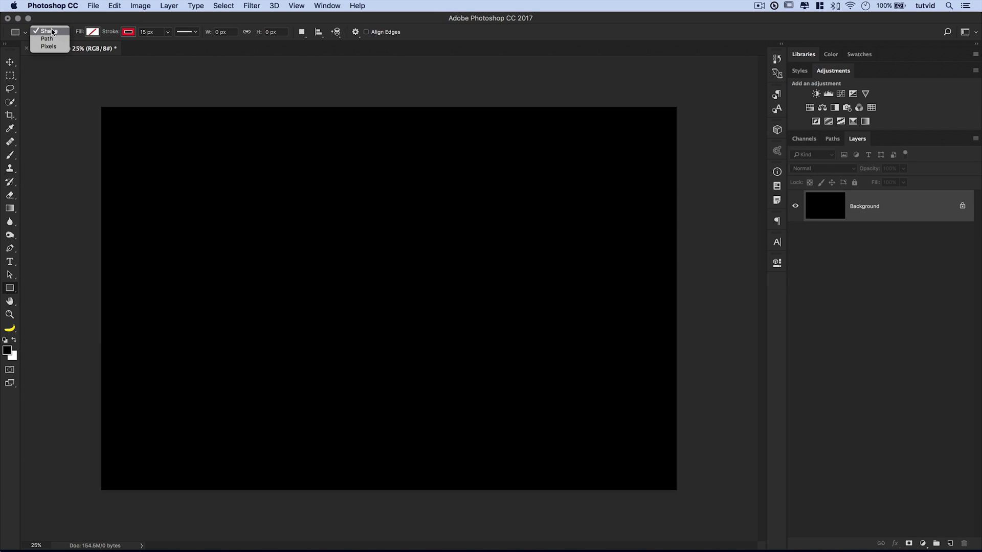
left_click(50, 31)
left_click(94, 32)
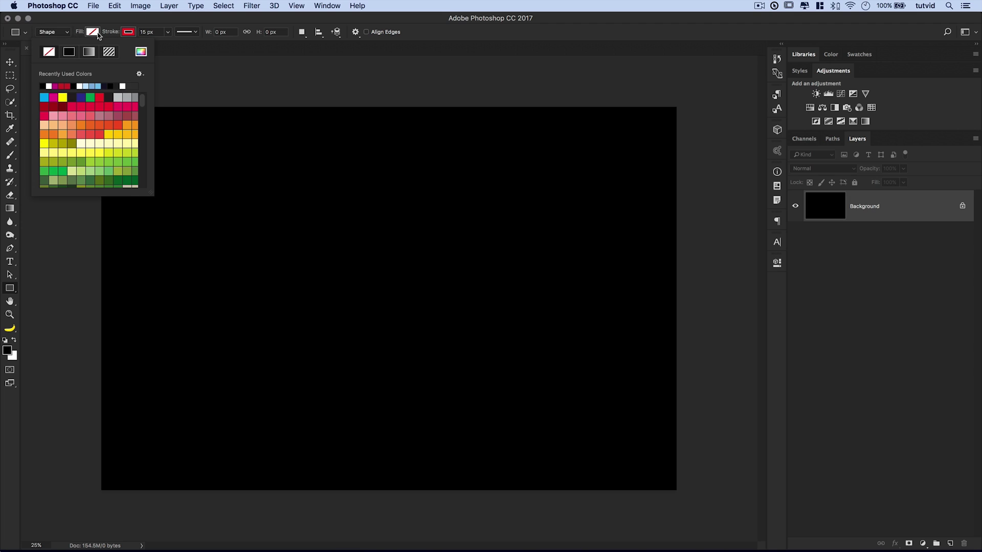
left_click(140, 52)
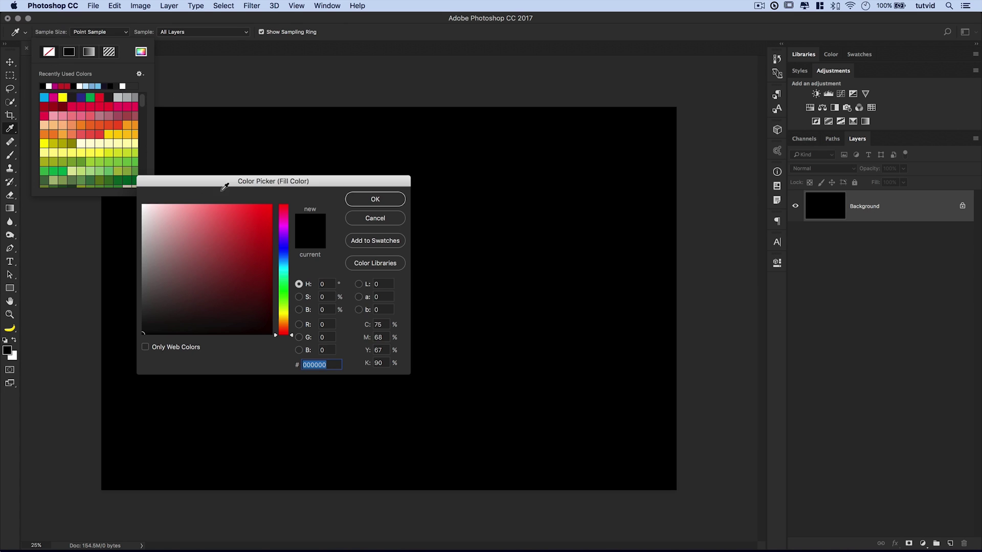
type("ffffff")
left_click(374, 199)
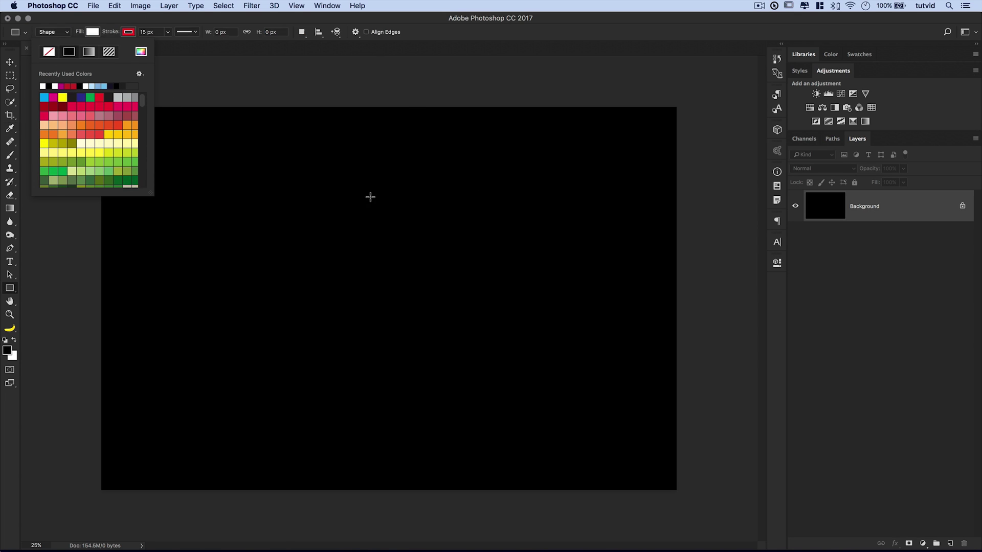
Remove the shape stroke and draw a thin horizontal white bar about 9458 by 181 px across the full canvas width
left_click(129, 32)
left_click(85, 53)
left_click(93, 32)
left_click_drag(90, 263, 693, 274)
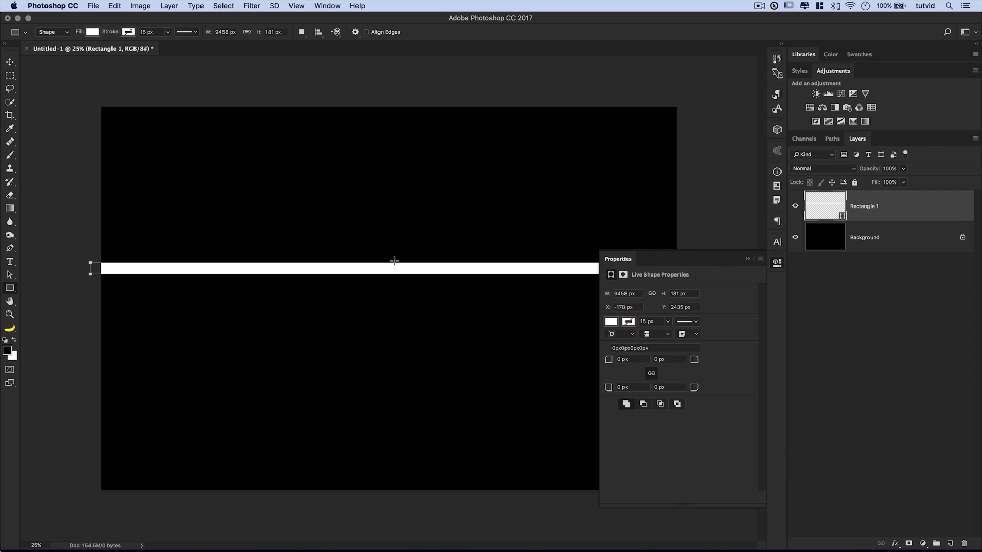
left_click(785, 262)
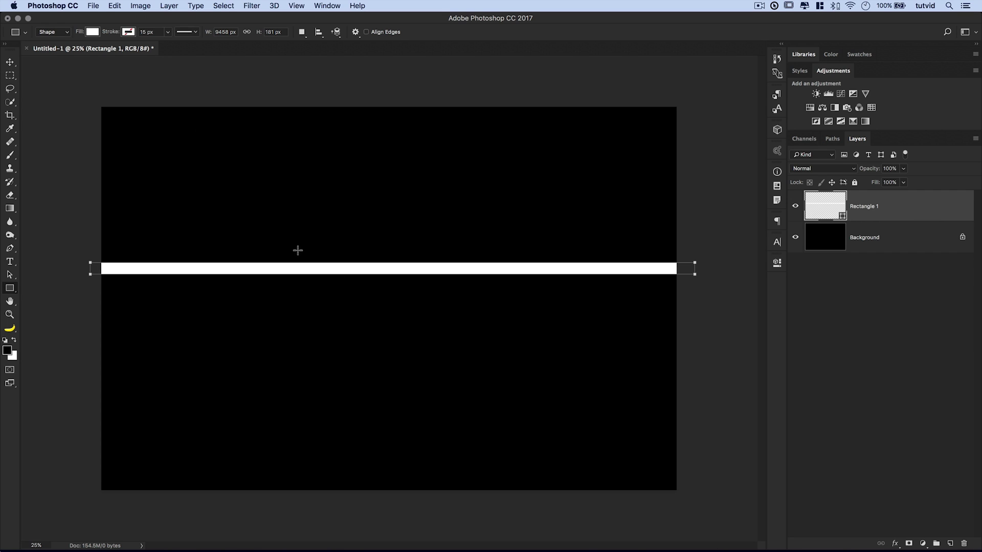
Stretch the white bar beyond the canvas's right edge with Free Transform to about 139% of its width
left_click(93, 5)
mouse_move(114, 6)
left_click(163, 223)
key("super+minus")
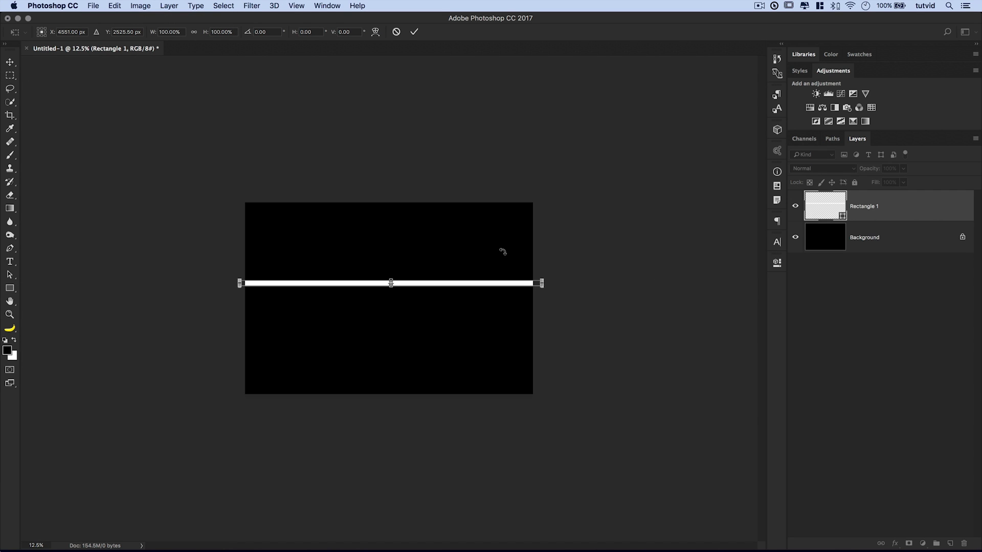
left_click_drag(543, 282, 659, 282)
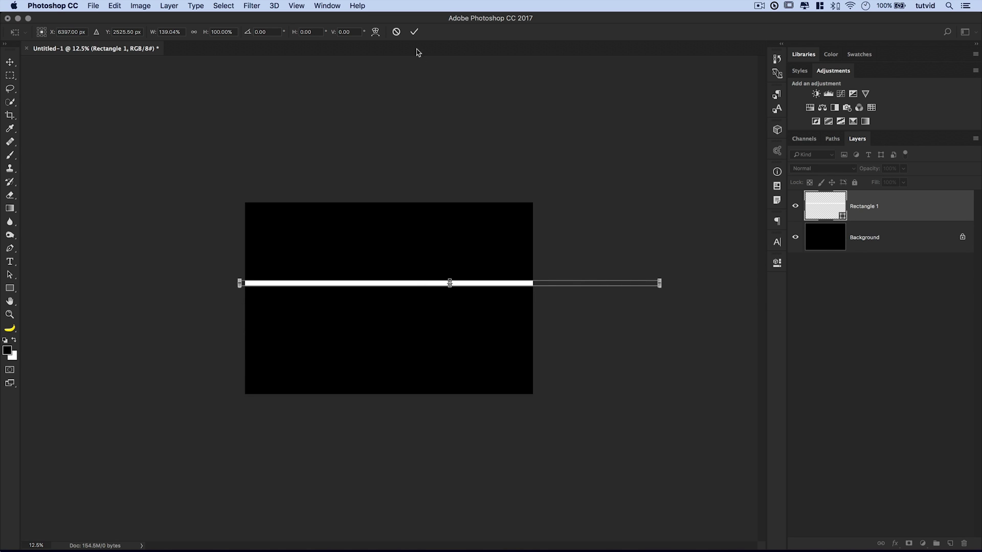
left_click(415, 32)
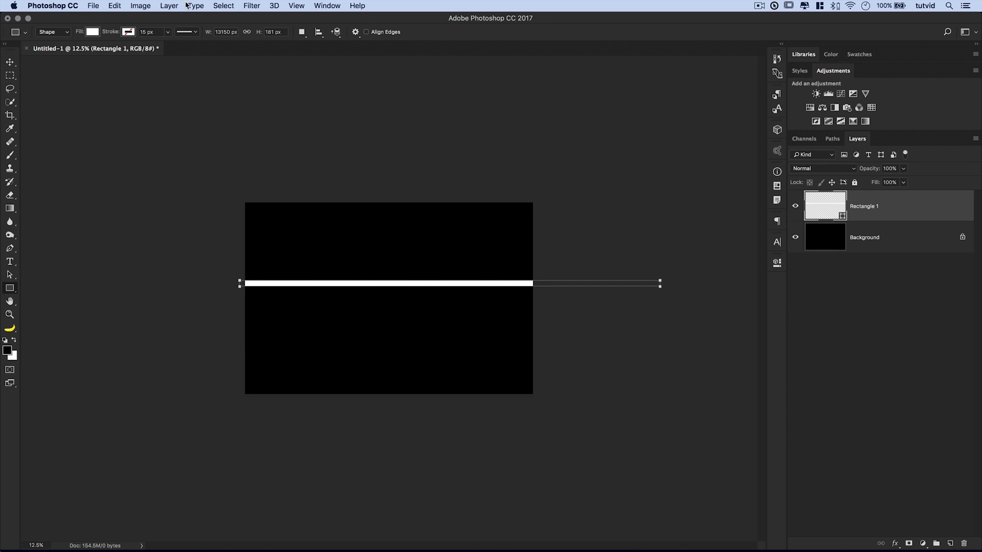
Centre the white bar on the canvas by aligning it to a full-canvas selection, and deselect
left_click(223, 6)
left_click(225, 18)
left_click(10, 62)
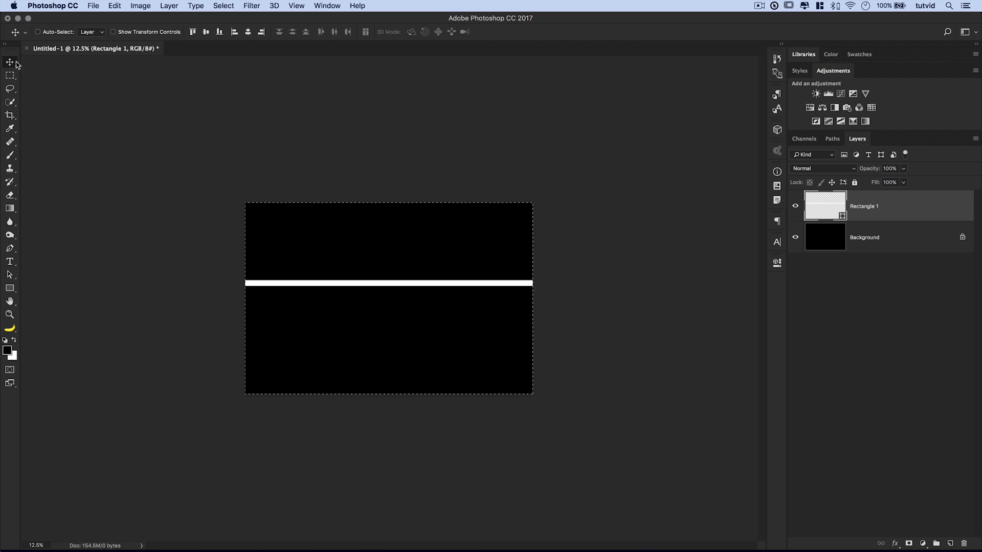
left_click(206, 32)
left_click(223, 6)
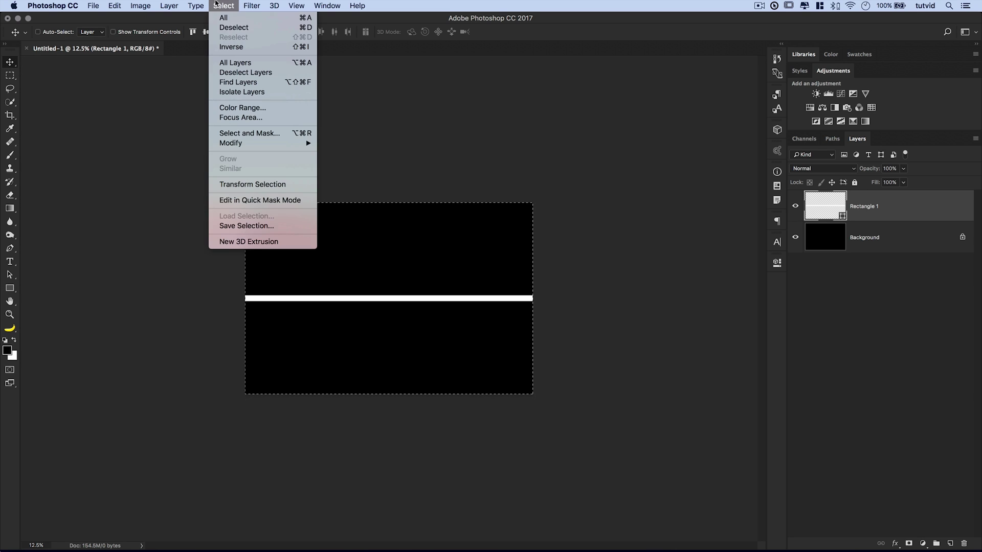
left_click(235, 28)
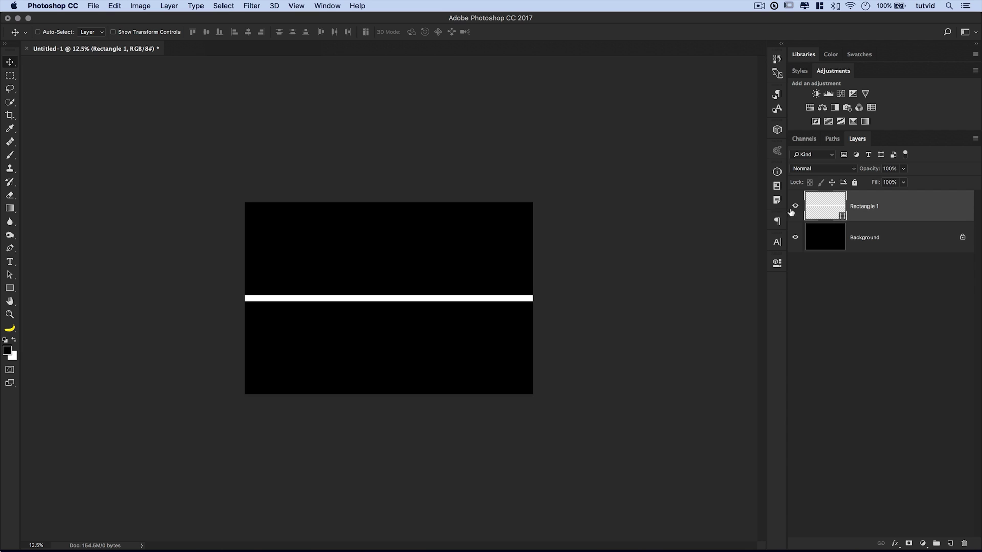
Rotate the bar about -33.4° with Free Transform so it runs diagonally from the canvas's bottom-left corner to its top-right corner
left_click(115, 6)
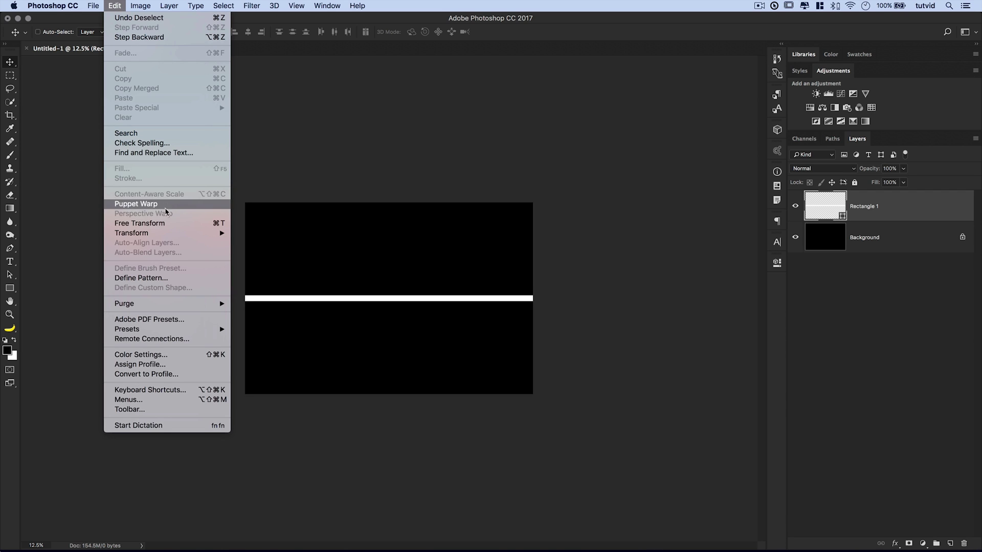
left_click(161, 224)
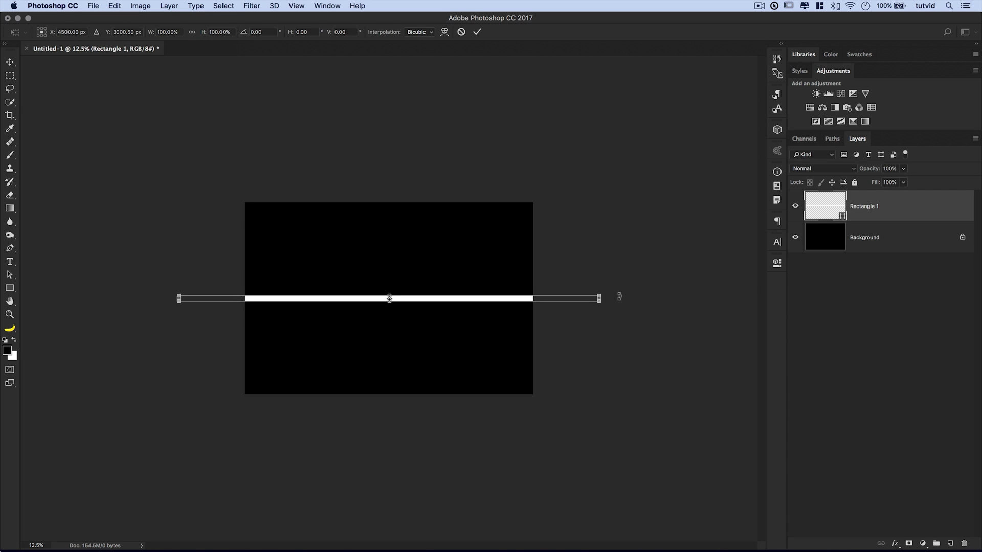
left_click_drag(620, 296, 573, 174)
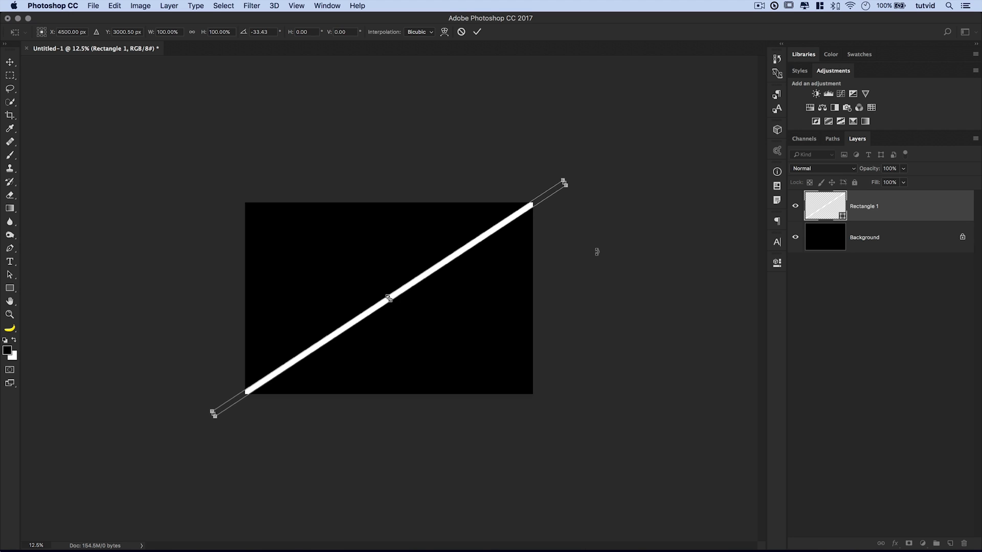
key("Return")
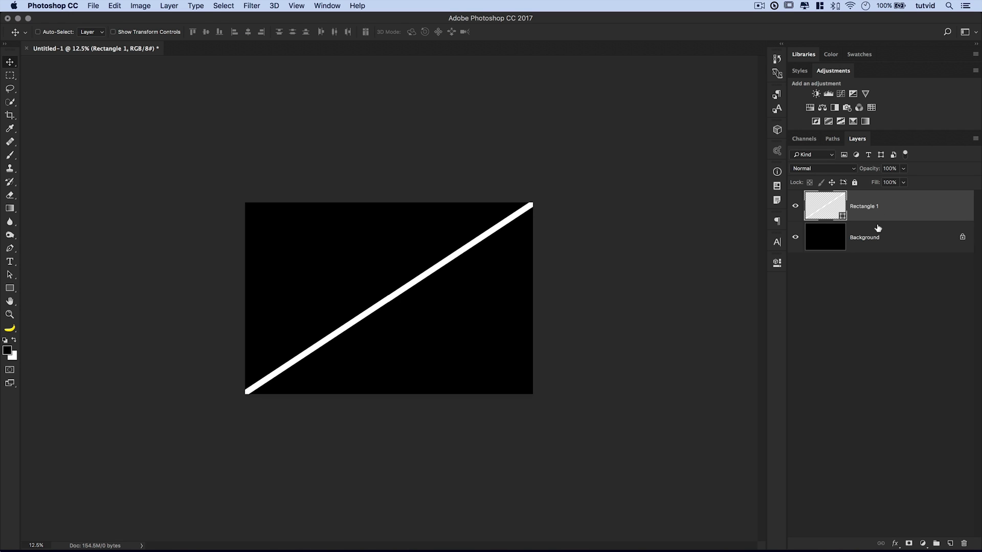
Duplicate the diagonal bar layer and rotate the copy about 66.9° to form an X between the canvas corners
key("super+j")
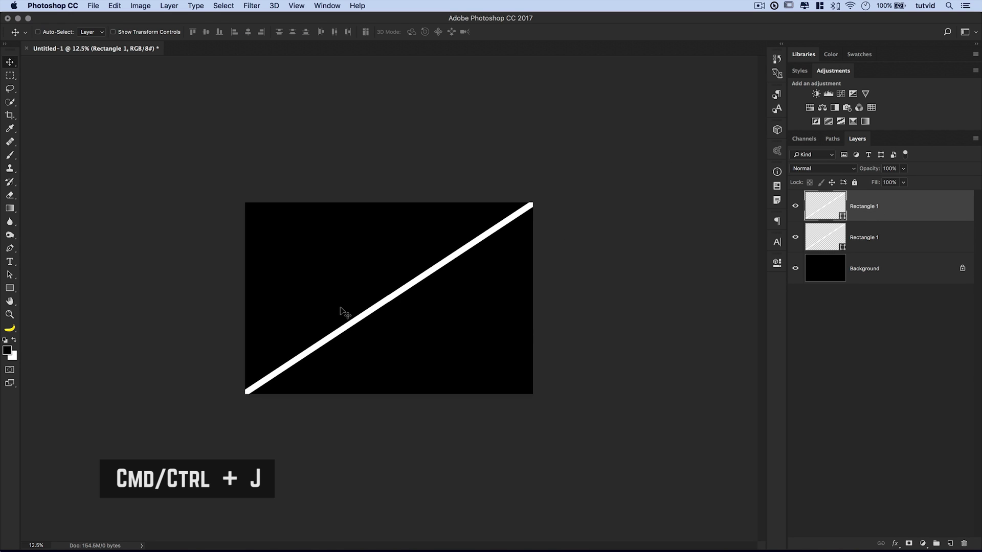
left_click(114, 6)
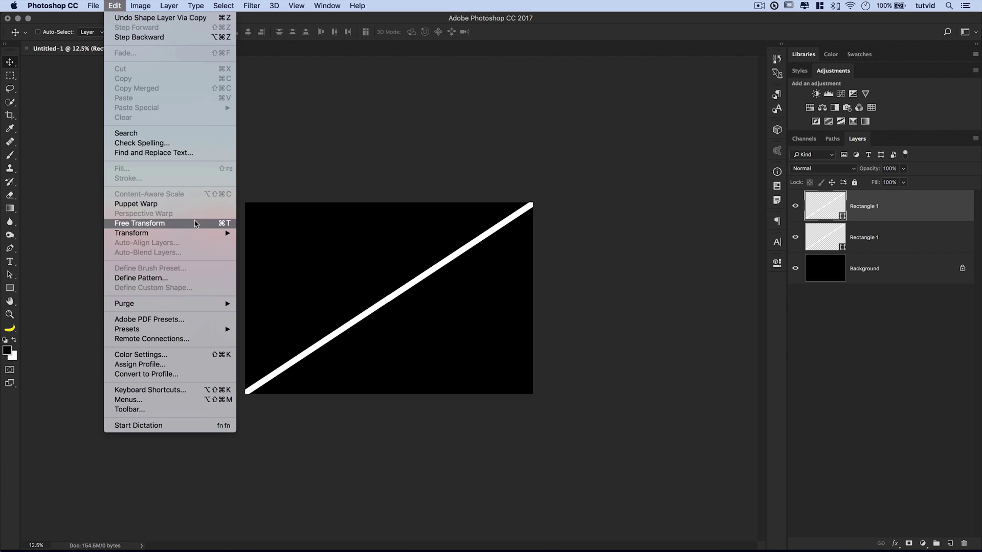
left_click(220, 223)
left_click_drag(586, 167, 671, 480)
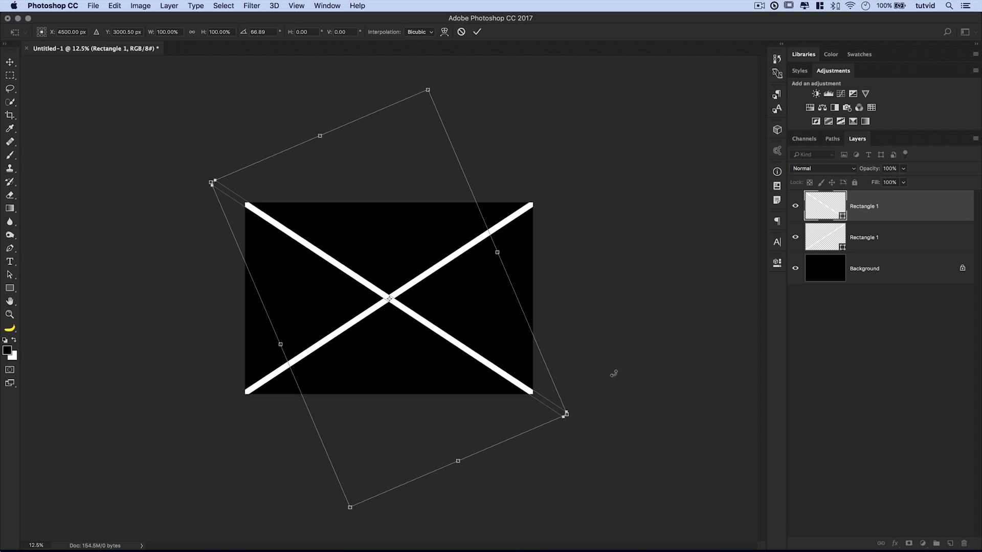
key("Return")
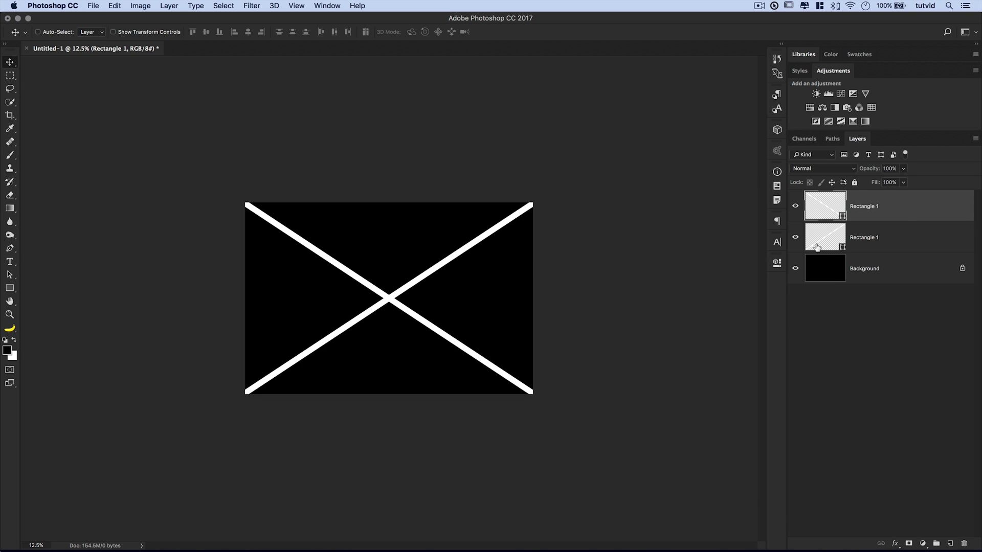
Merge the two diagonal bar layers into a single shape layer
left_click(906, 231, "shift")
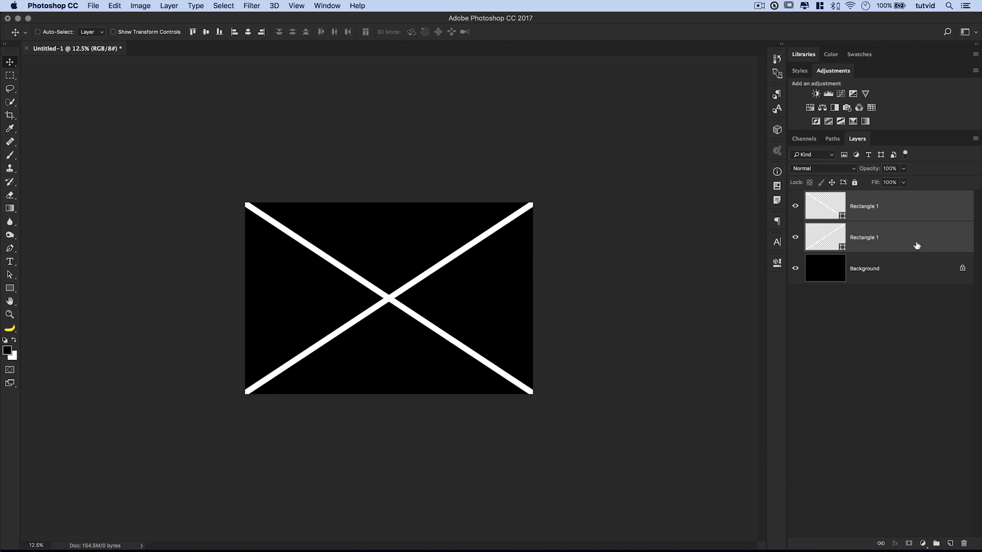
left_click(909, 206)
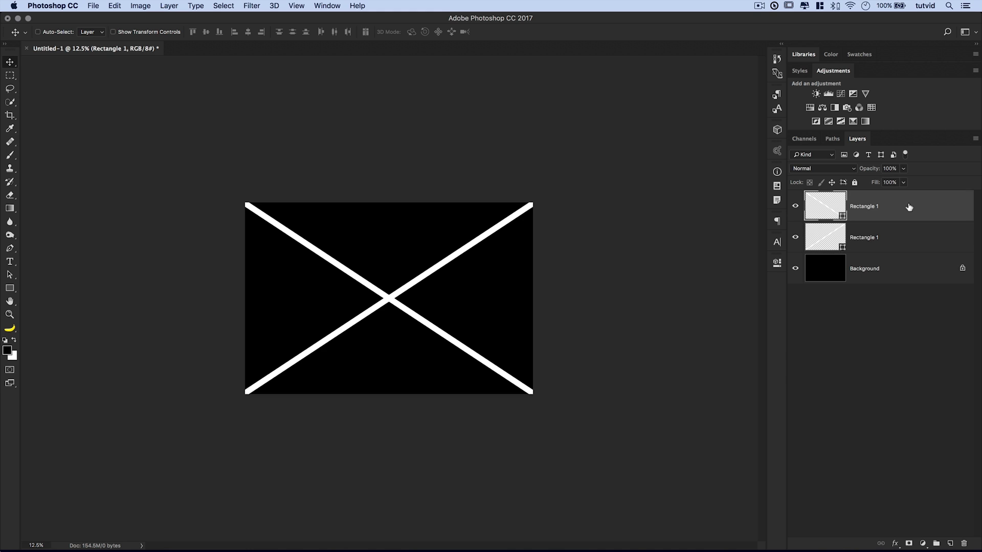
left_click(904, 238, "shift")
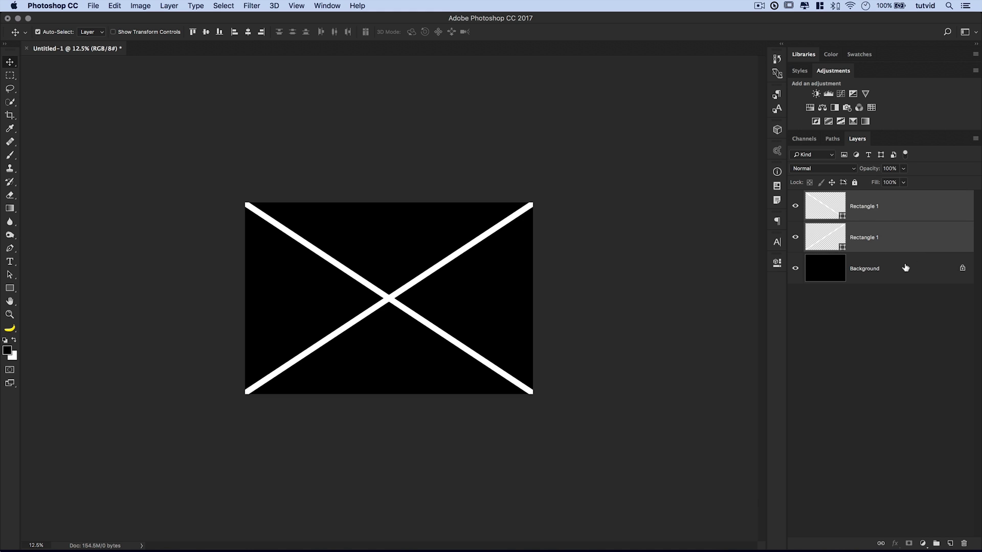
key("super+e")
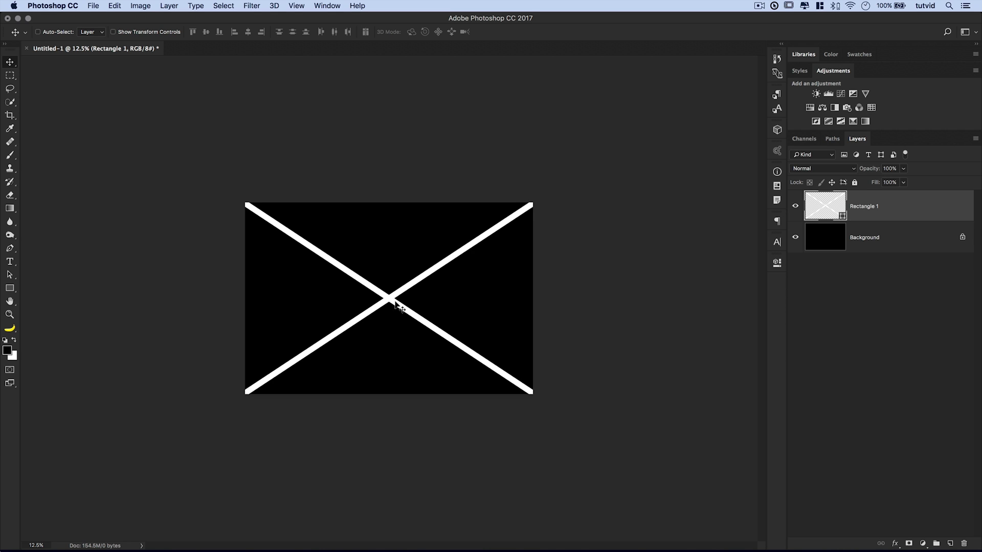
Draw an elliptical selection outward from the crossing of the X and feather it by 150 pixels
key("super+plus")
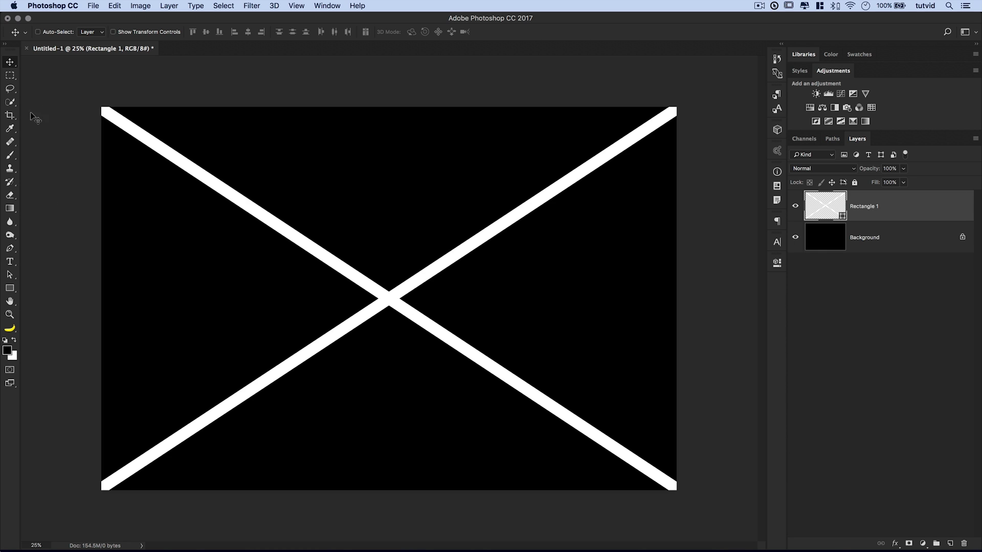
left_click_drag(10, 75, 60, 86)
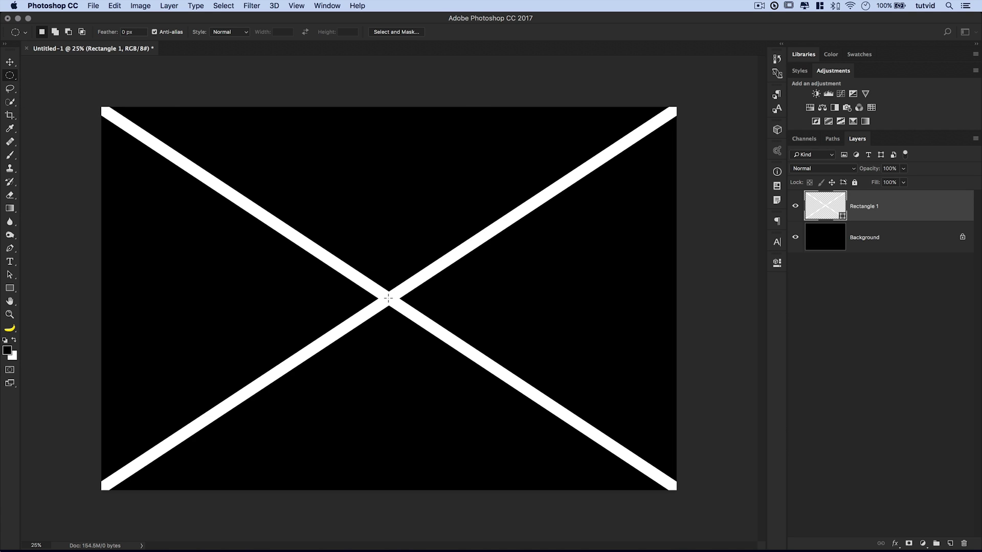
left_click_drag(388, 298, 509, 232)
left_click(223, 6)
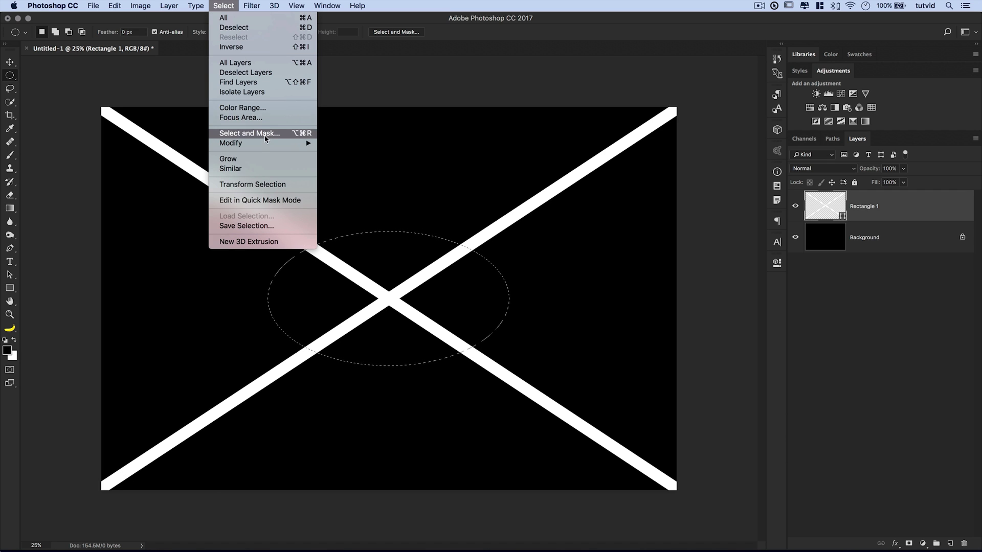
mouse_move(263, 143)
left_click(361, 185)
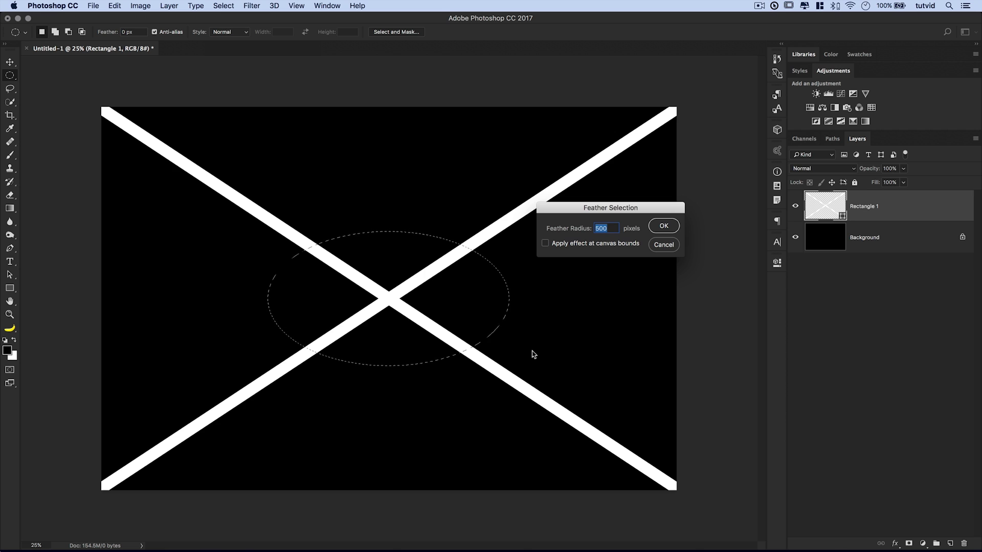
type("150")
key("Return")
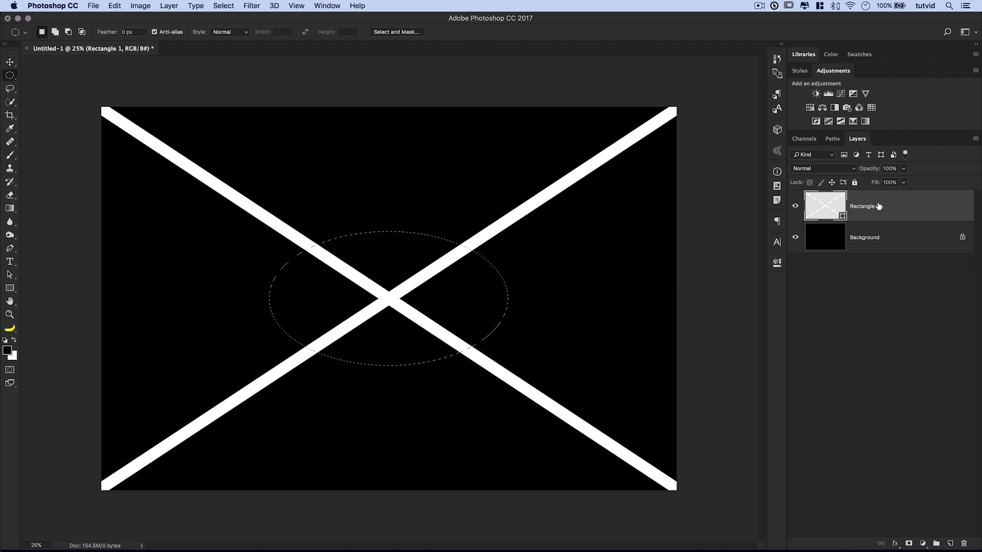
Add a layer mask to the X layer that hides the feathered elliptical selection
left_click(169, 5)
mouse_move(232, 173)
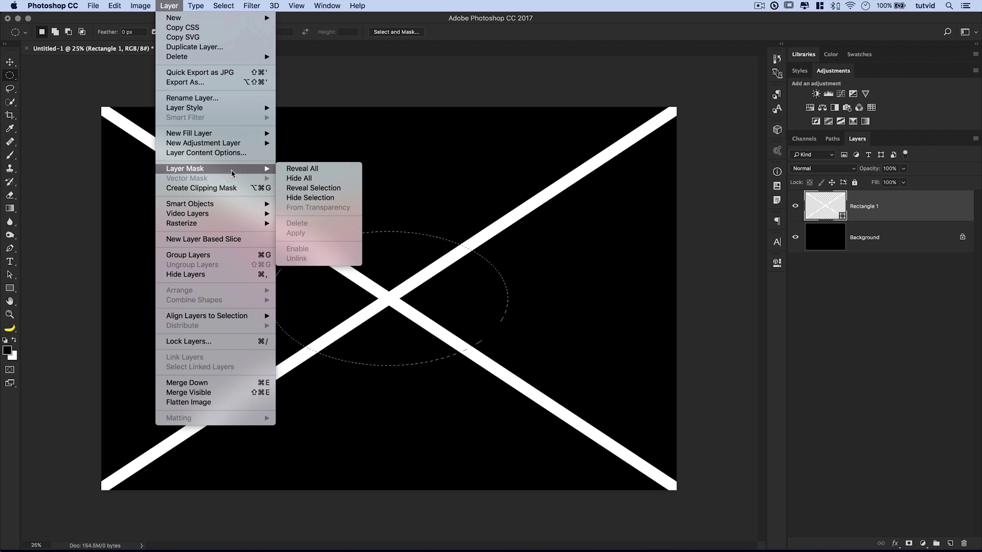
left_click(318, 199)
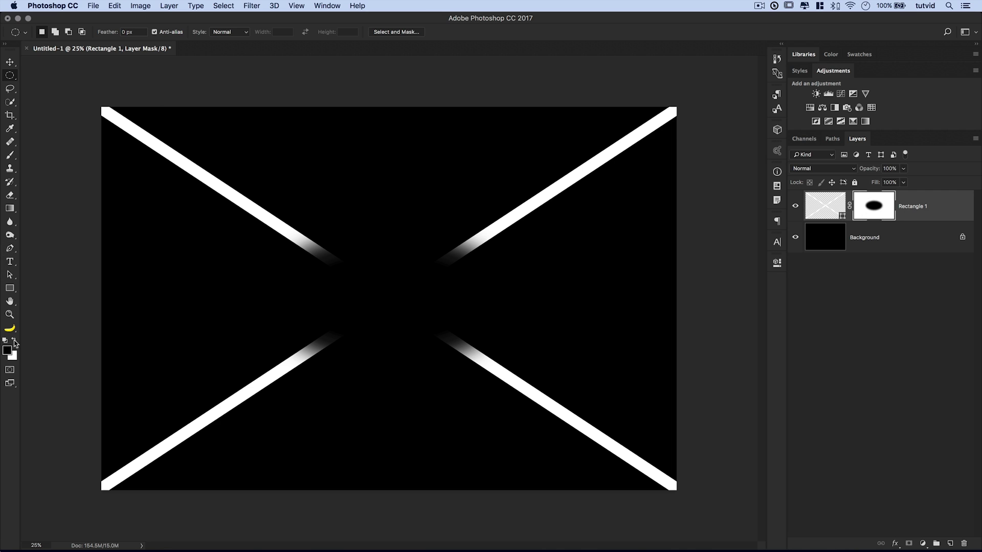
Add a text layer reading "YouR Logo" in the empty area above the X's centre
left_click(8, 262)
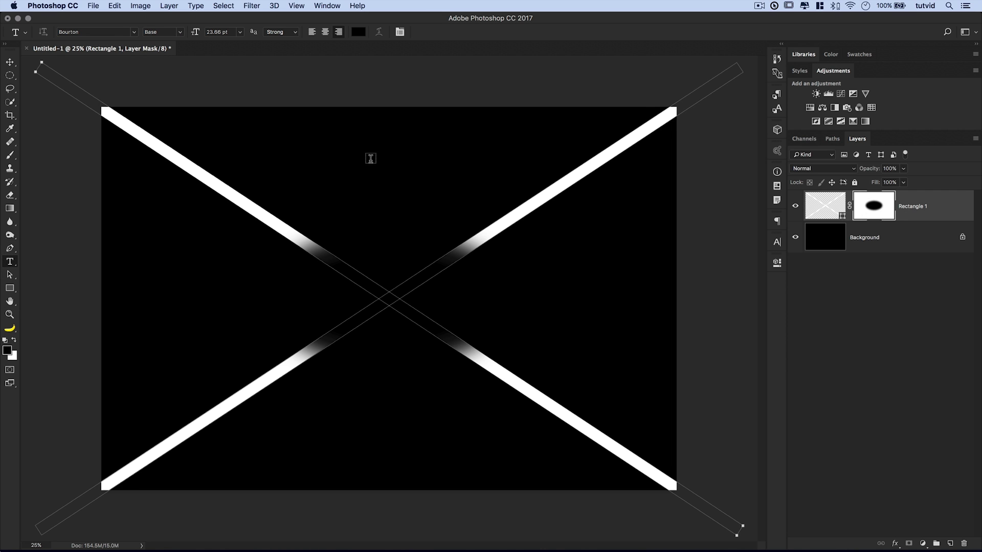
left_click(372, 173)
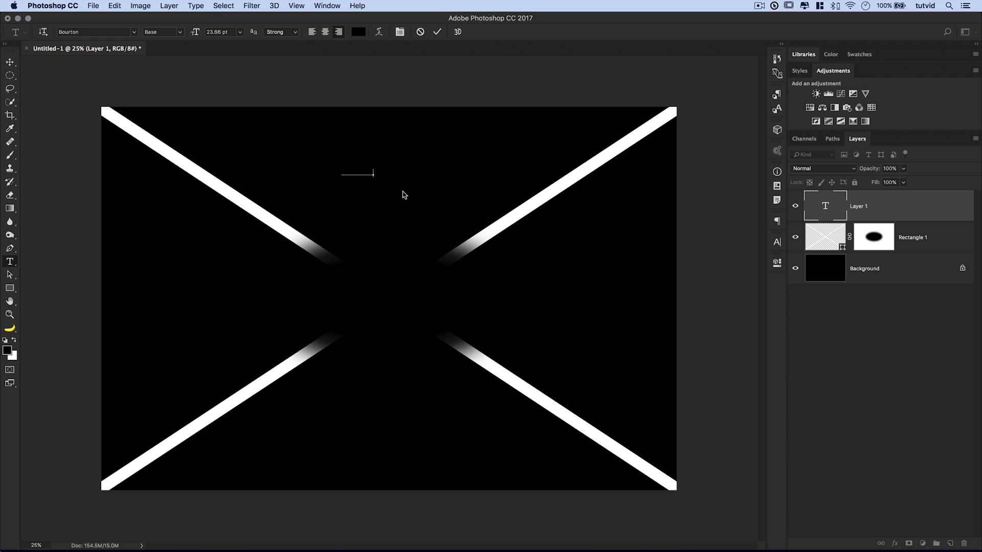
key("super+Return")
Colour the logo text white (ffffff) and set its font size to 150 pt
left_click(777, 242)
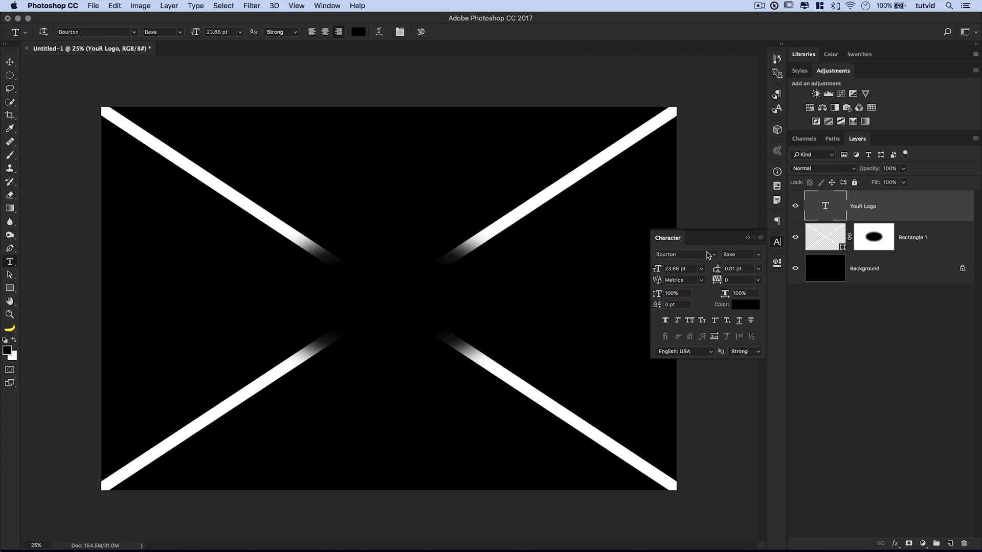
left_click(744, 304)
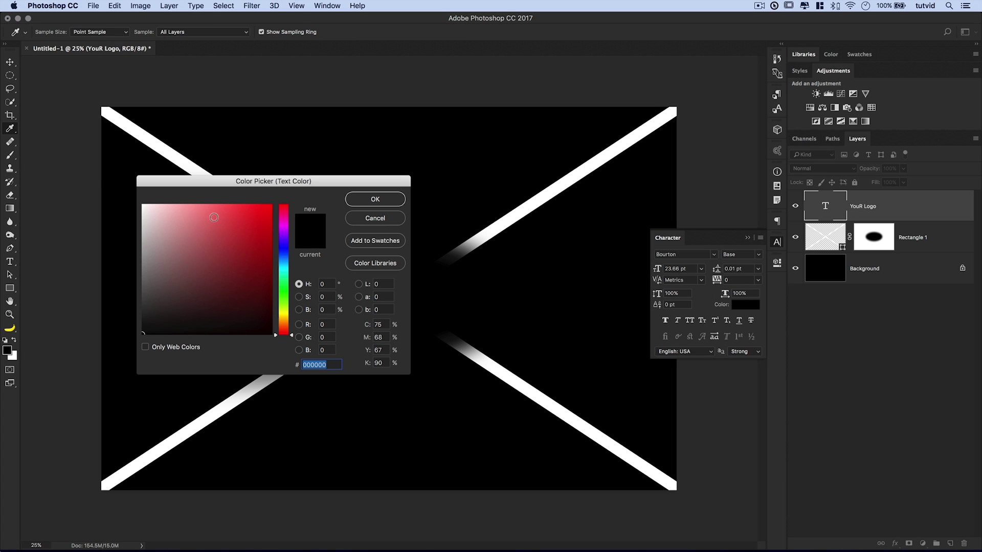
type("ffffff")
left_click(379, 201)
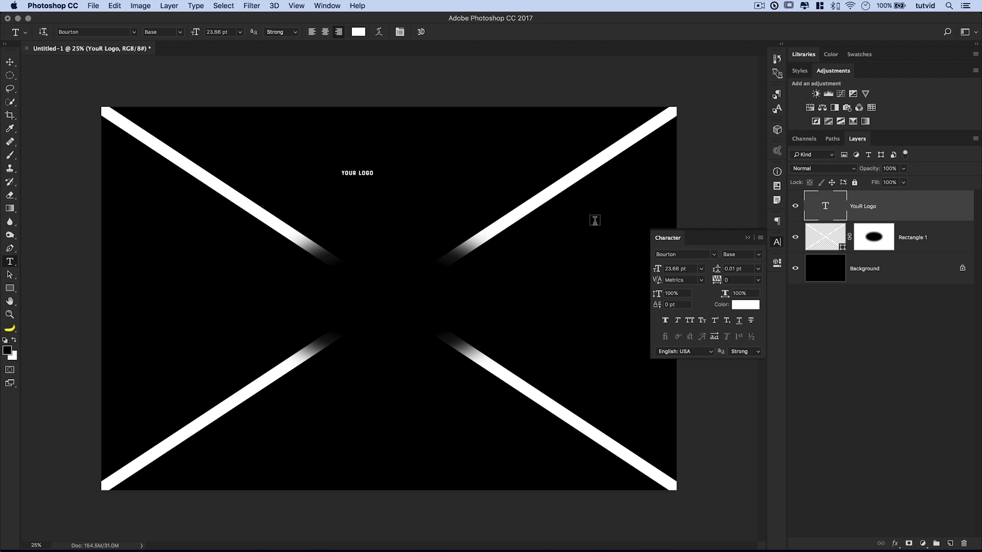
left_click(693, 268)
type("150")
key("Tab")
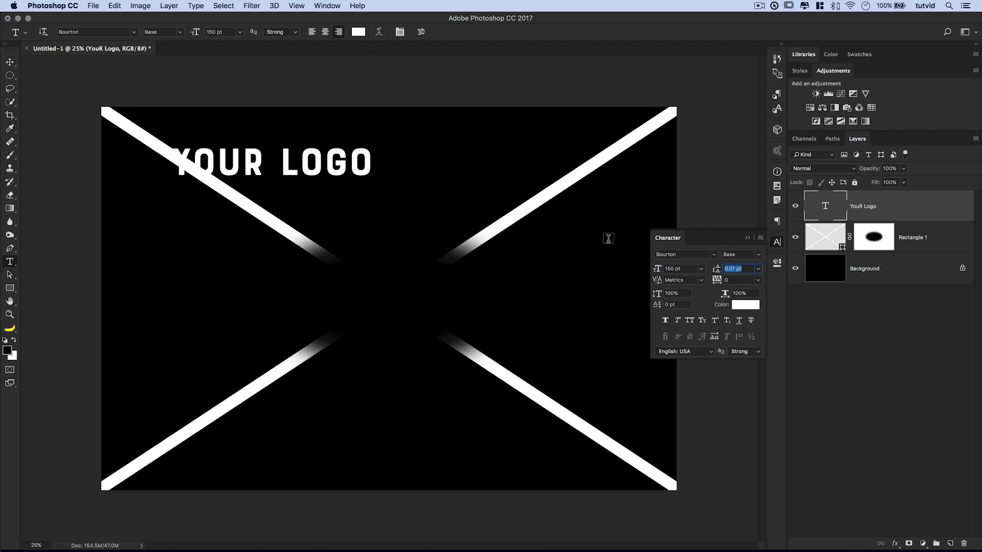
Move the logo text to the centre of the canvas, into the gap between the faded arms of the X
left_click(10, 62)
left_click_drag(331, 177, 465, 292)
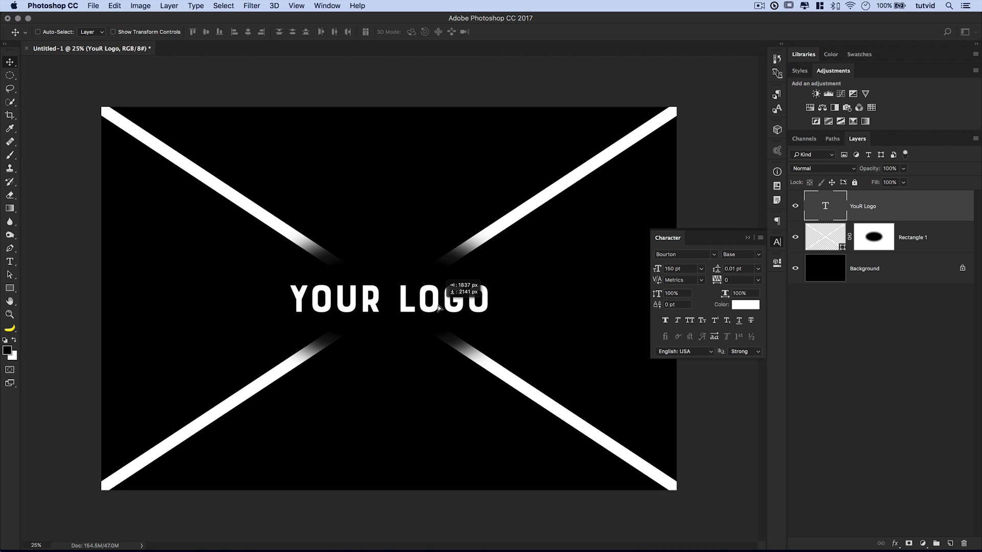
left_click(777, 242)
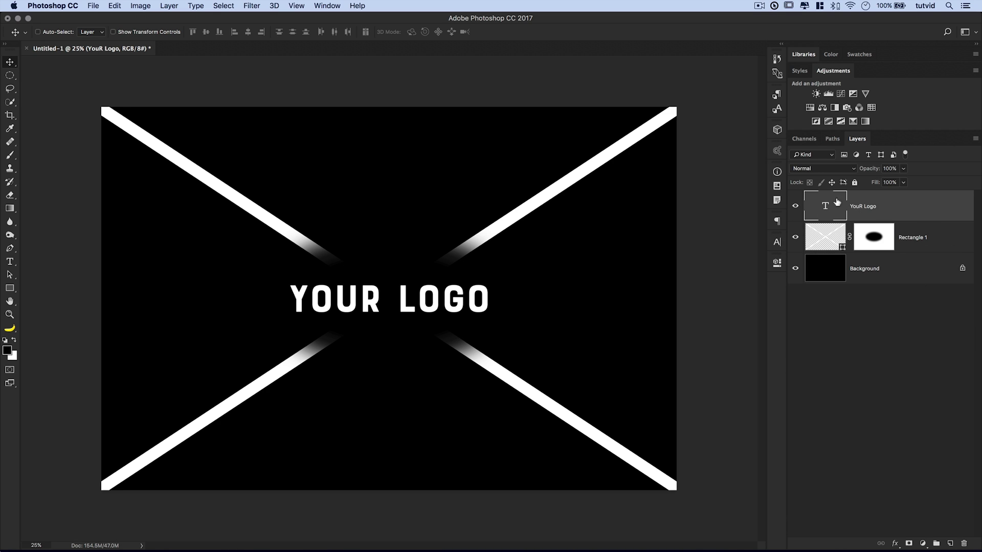
Group the text and X layers under the name "watermark" and set the group's opacity to 40%
left_click(939, 237, "shift")
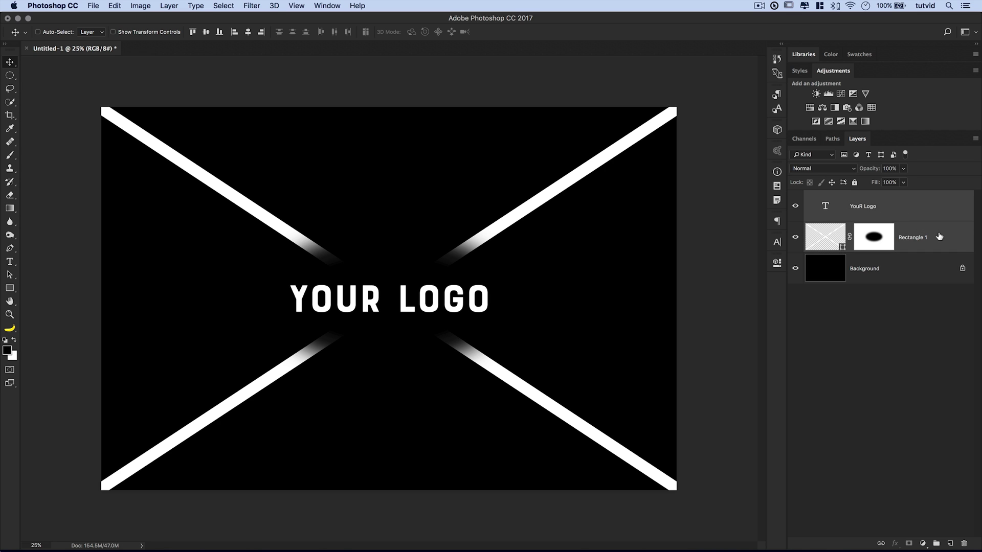
key("super")
key("super+g")
double_click(839, 197)
type("watermark")
key("Return")
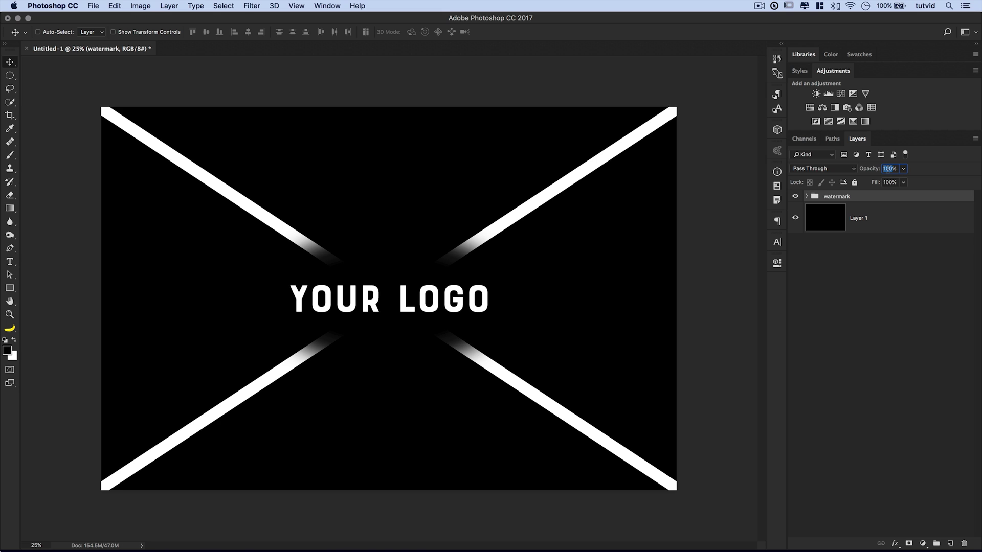
type("40")
key("Tab")
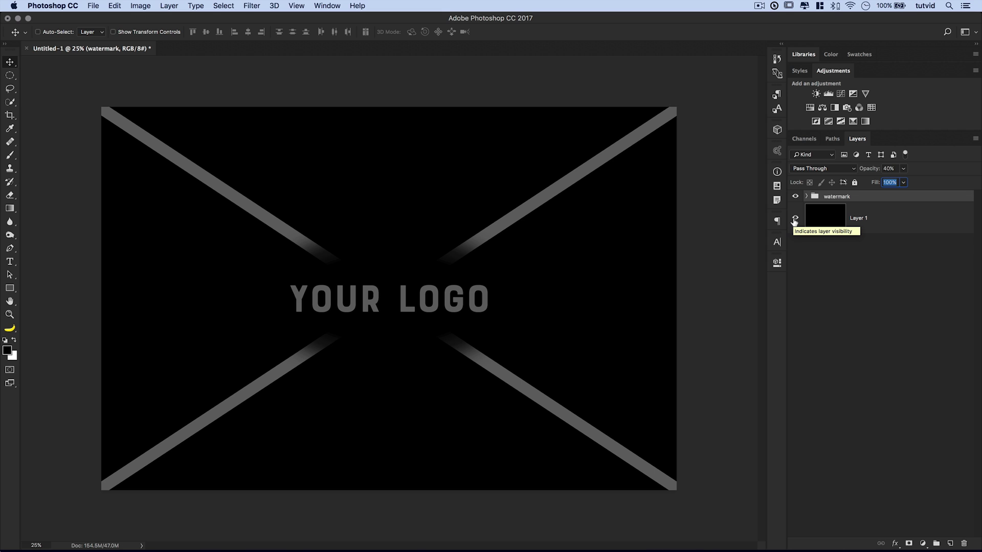
Merge the watermark group into a single layer
left_click(806, 197)
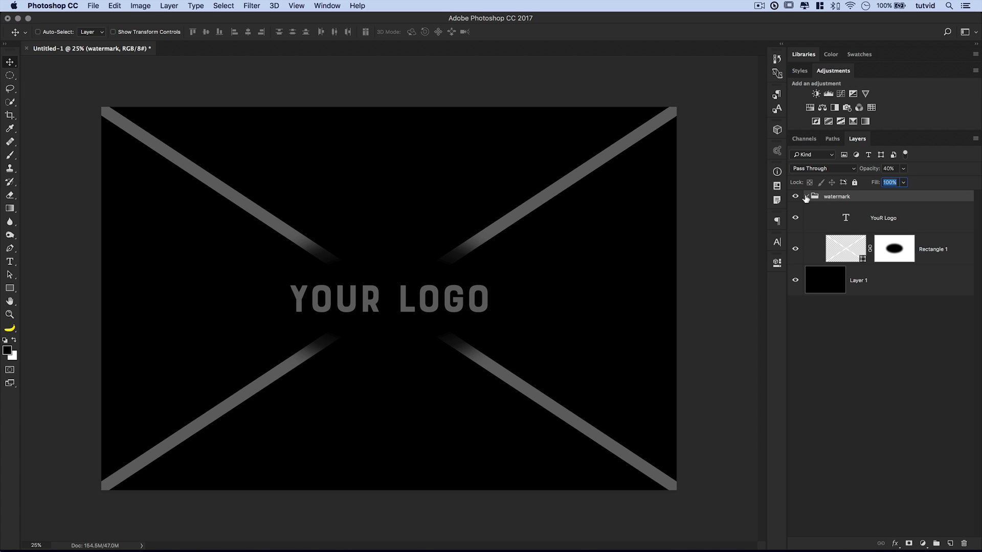
left_click(847, 243)
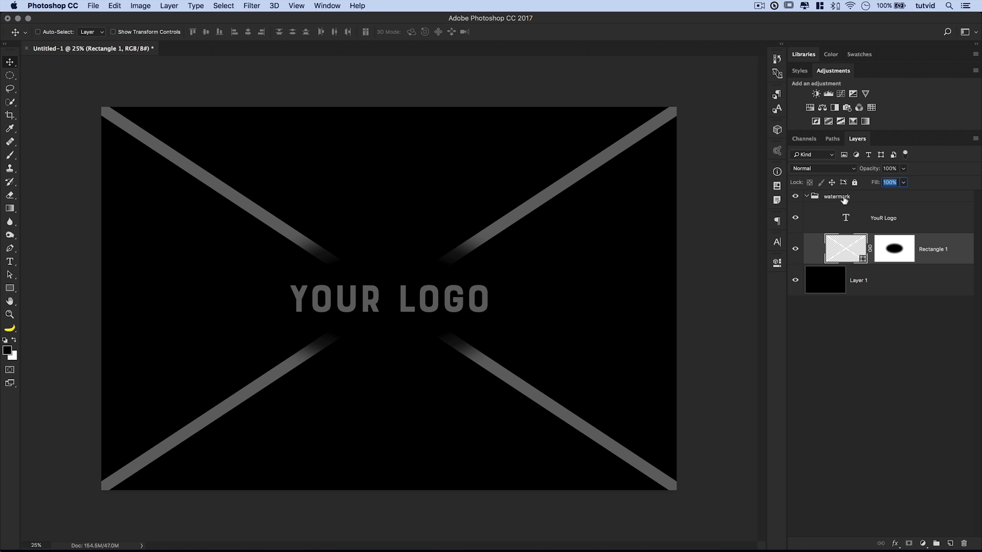
left_click(852, 199)
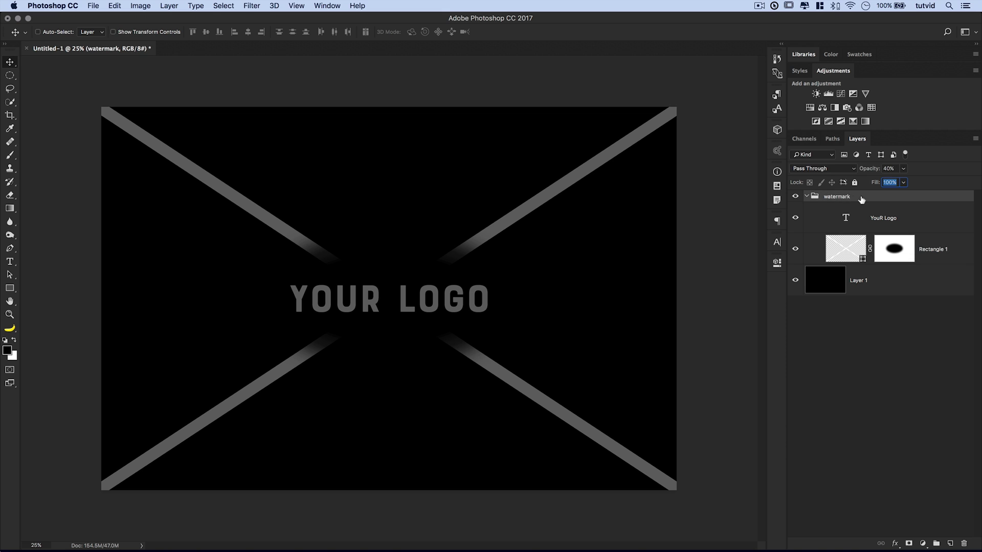
right_click(863, 197)
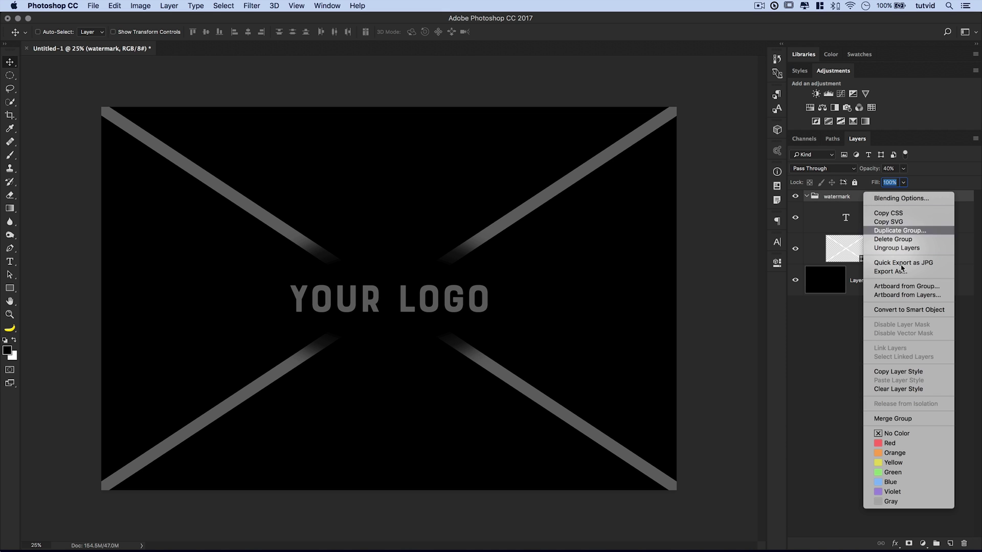
left_click(894, 420)
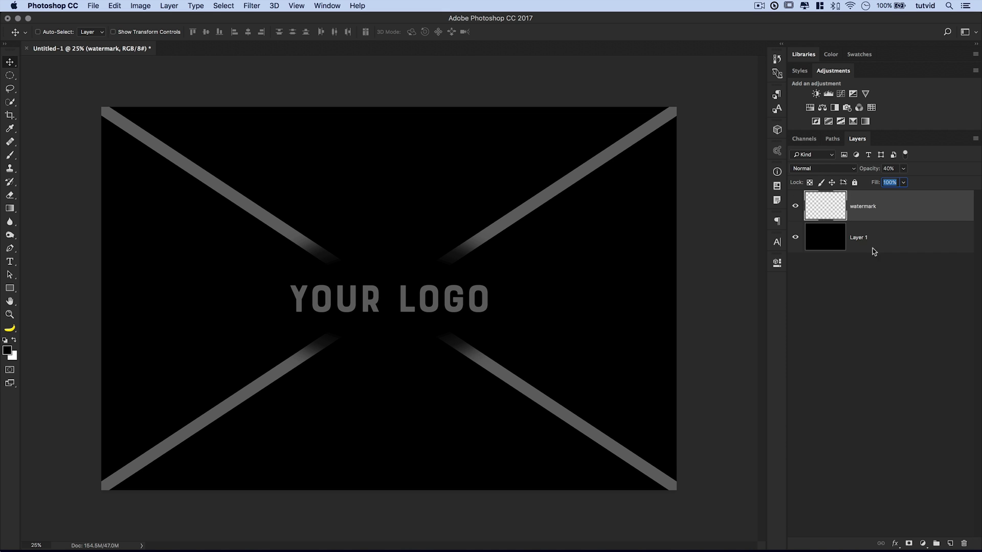
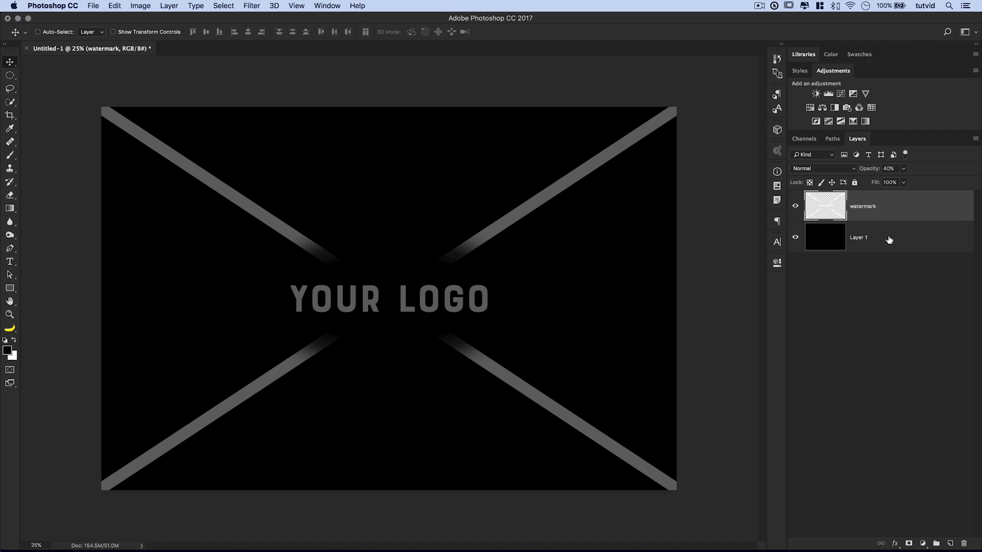
Select the merged watermark layer and open the Export As settings for it
mouse_move(895, 240)
left_mouse_down()
mouse_move(902, 534)
mouse_move(913, 356)
mouse_move(893, 243)
left_mouse_up()
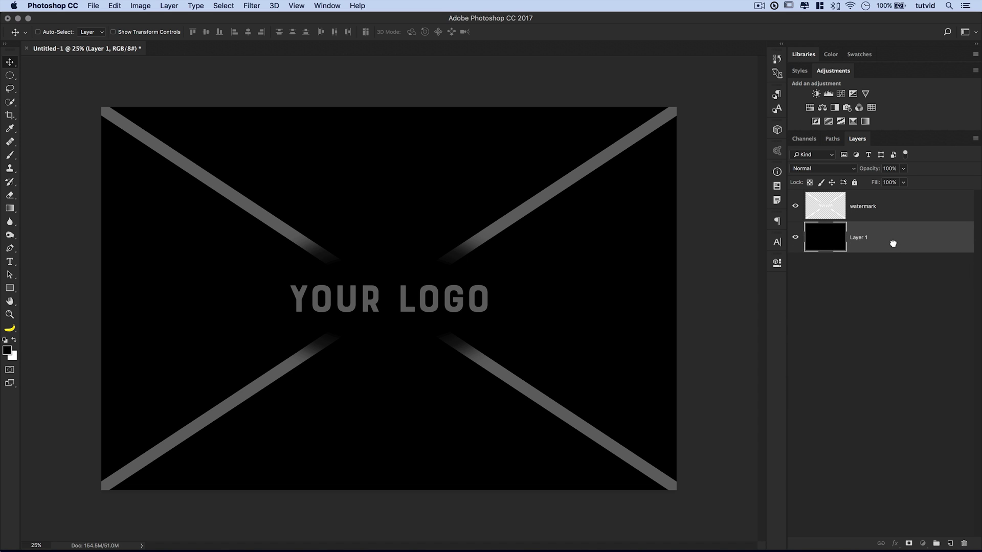
left_click(885, 217)
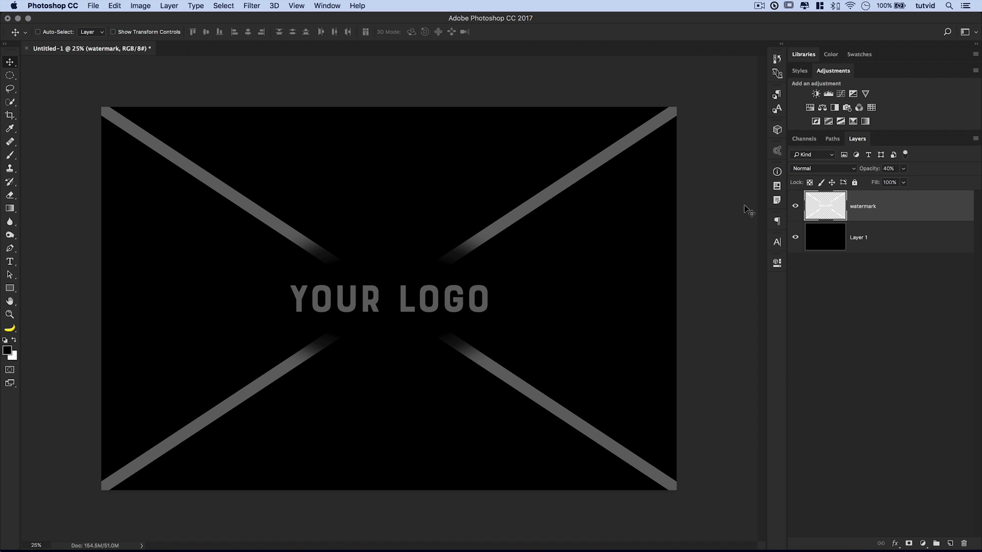
right_click(890, 203)
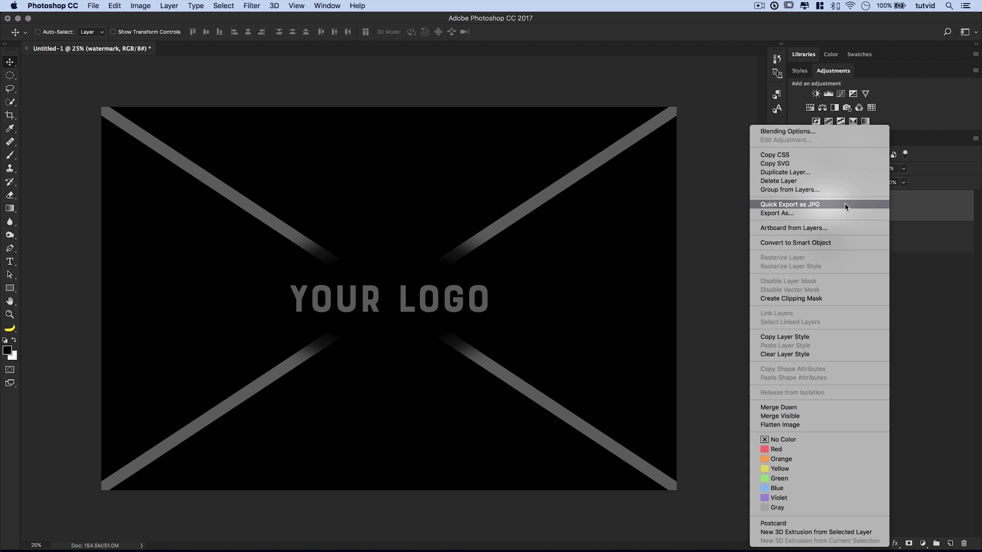
key("Escape")
key("alt+shift+super+w")
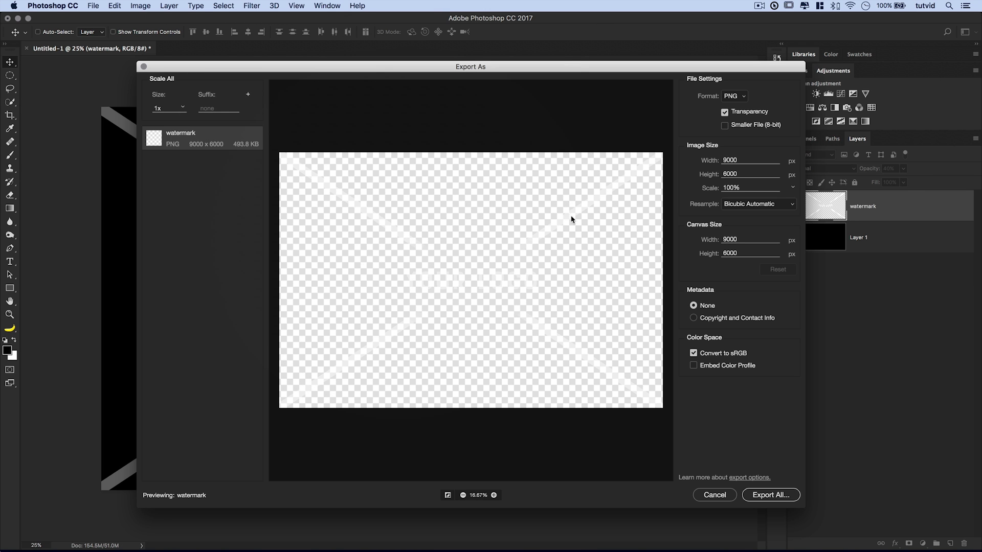
Switch the export format to JPG to compare its preview, and return it to PNG
left_click(739, 94)
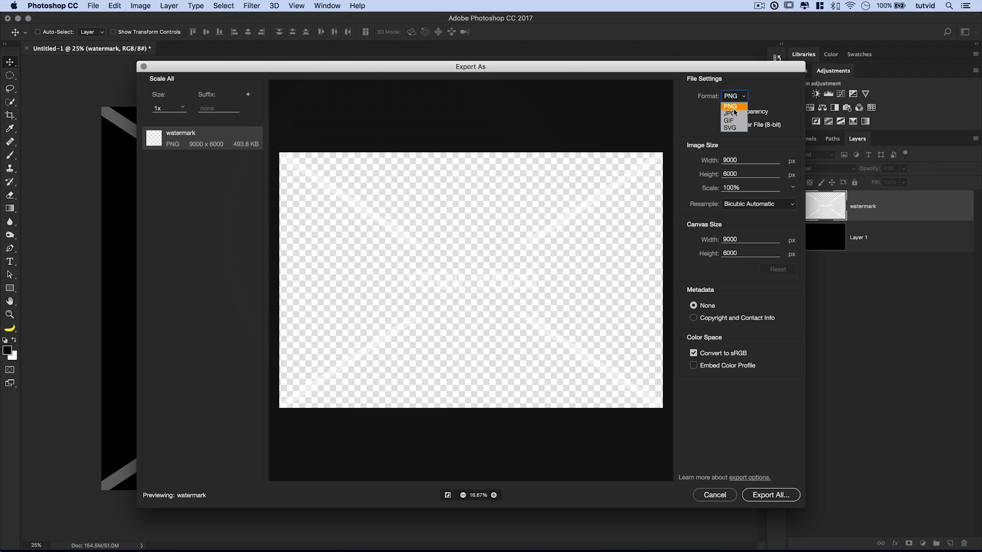
left_click(734, 112)
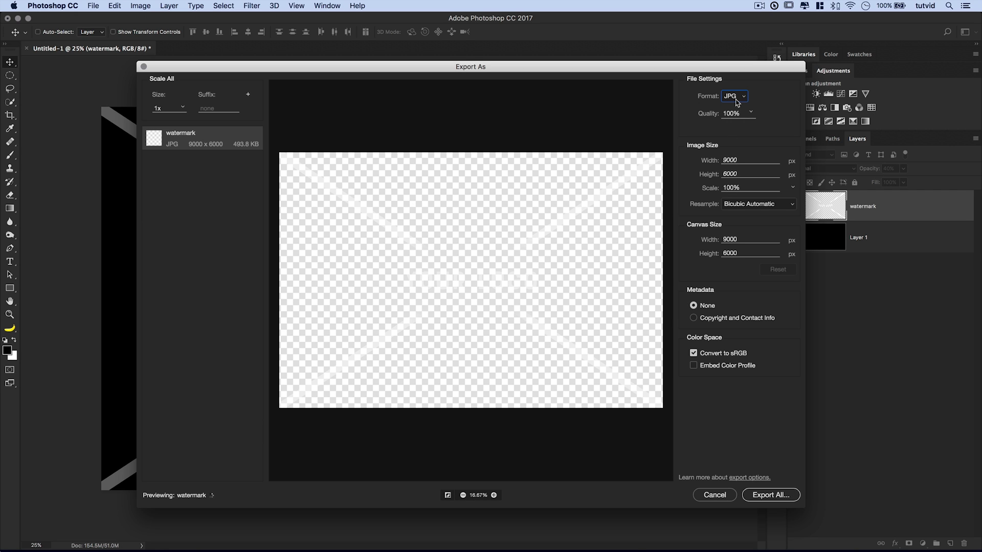
left_click(736, 97)
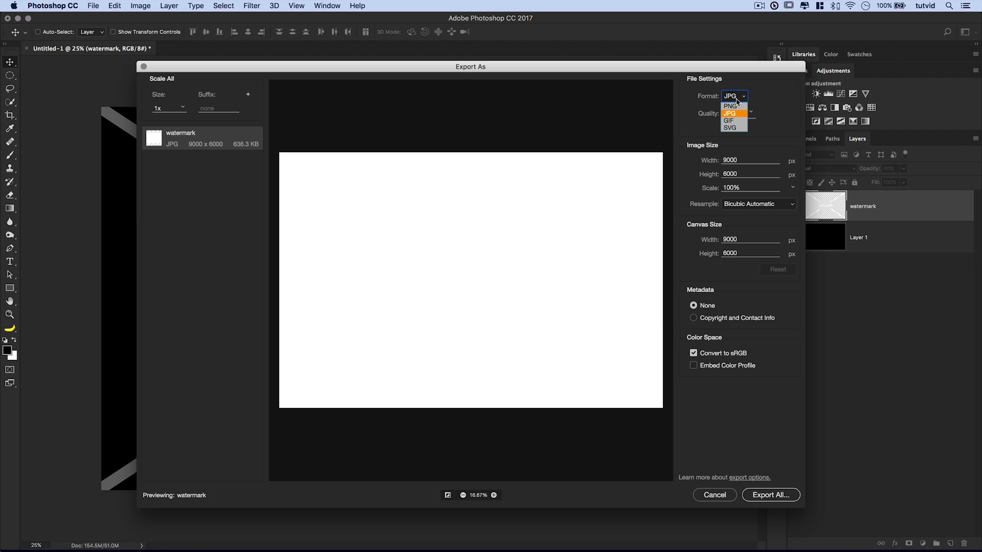
left_click(731, 108)
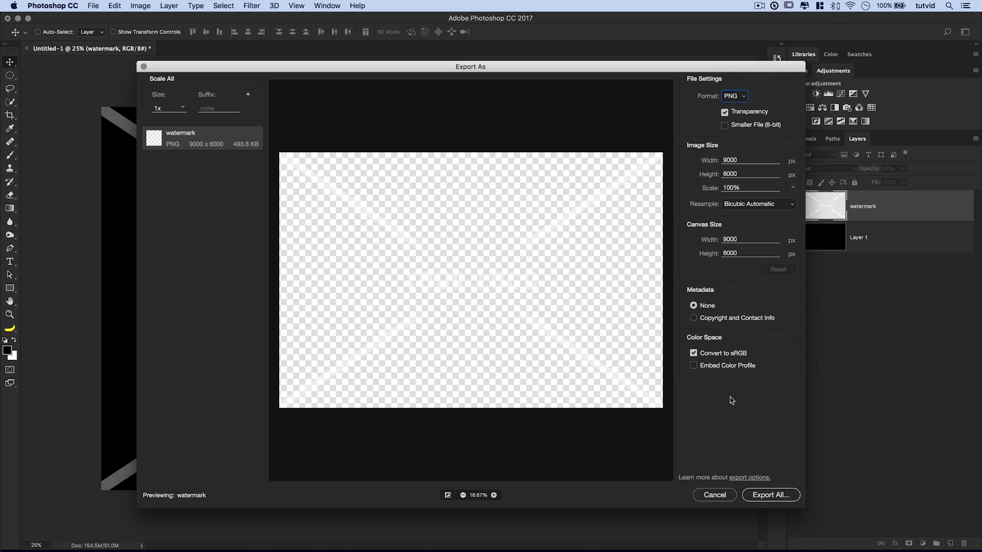
Export the watermark layer to the Desktop as watermark.png
left_click(778, 495)
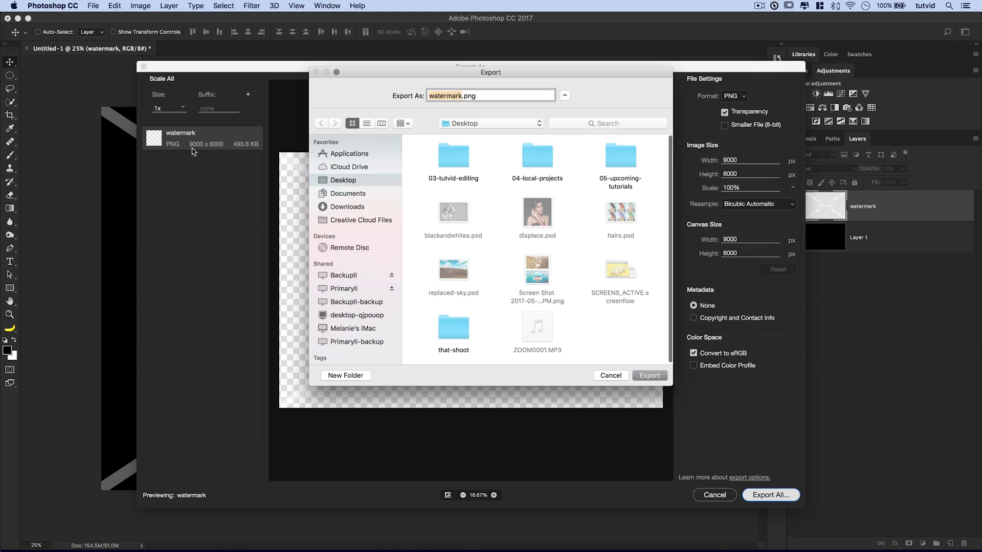
left_click(494, 94)
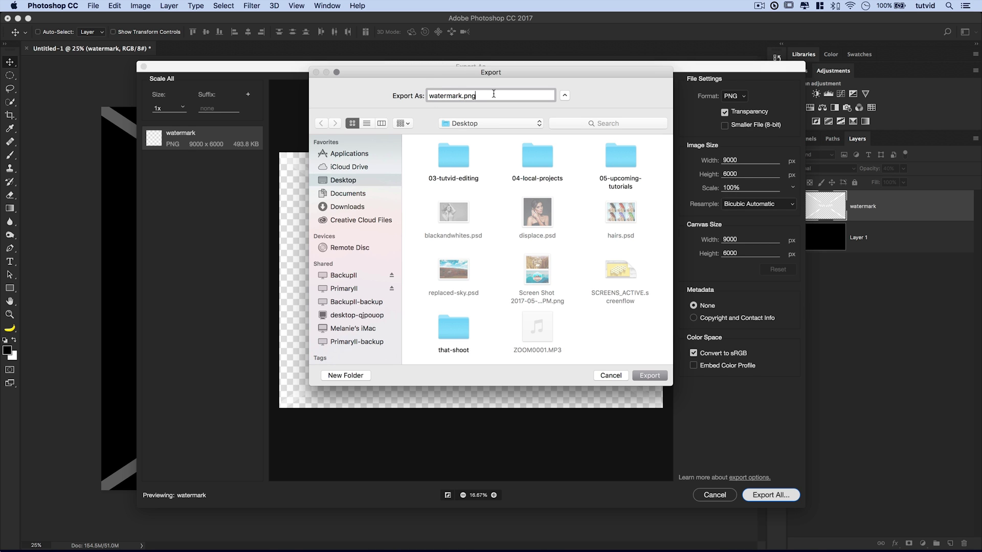
left_click(658, 375)
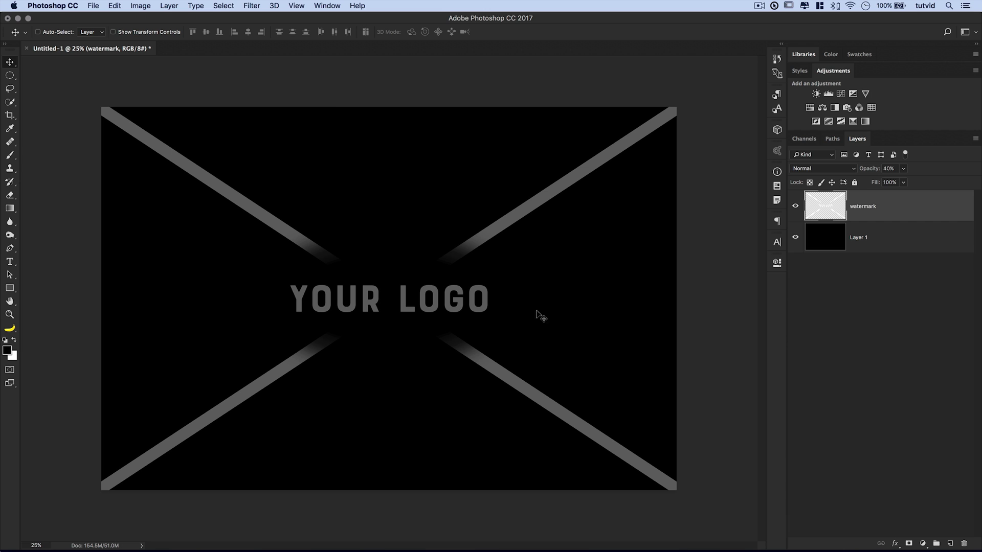
Switch to Lightroom and open the Watermark Editor for the central-park photo
key("super+Tab")
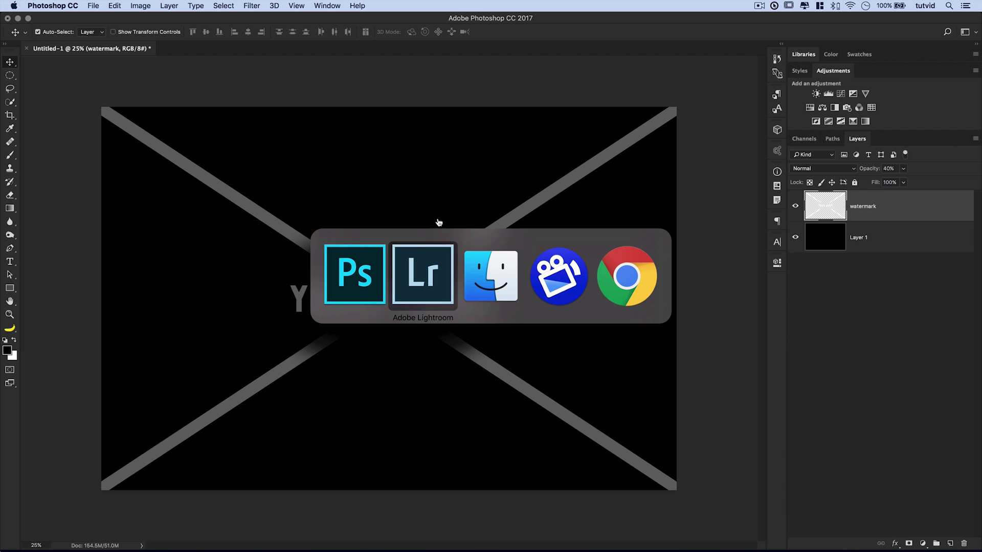
left_click(422, 292)
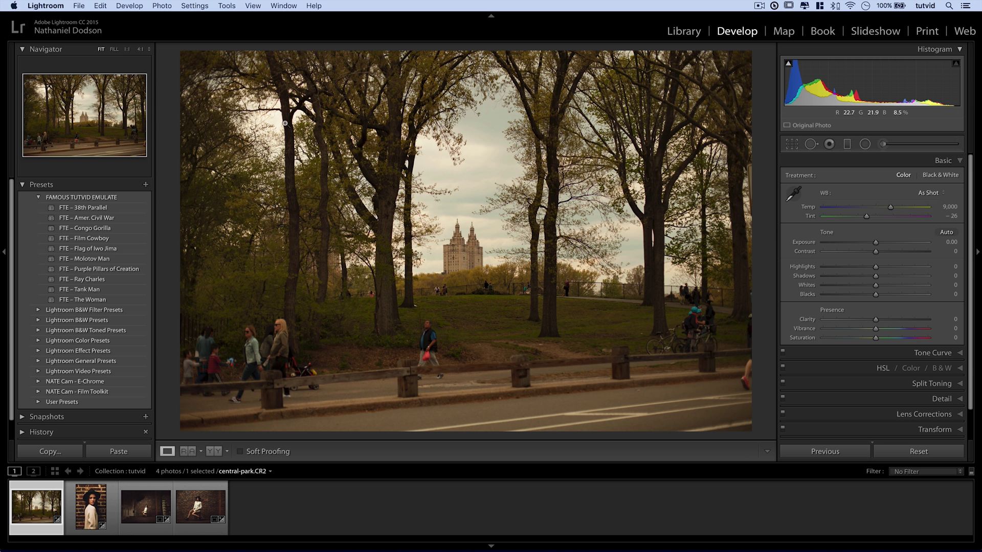
left_click(56, 5)
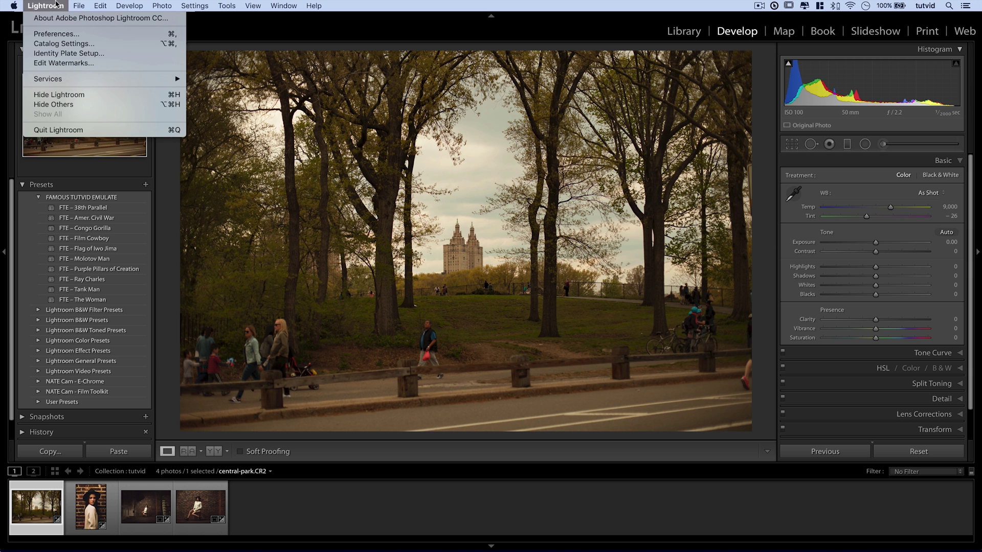
left_click(79, 63)
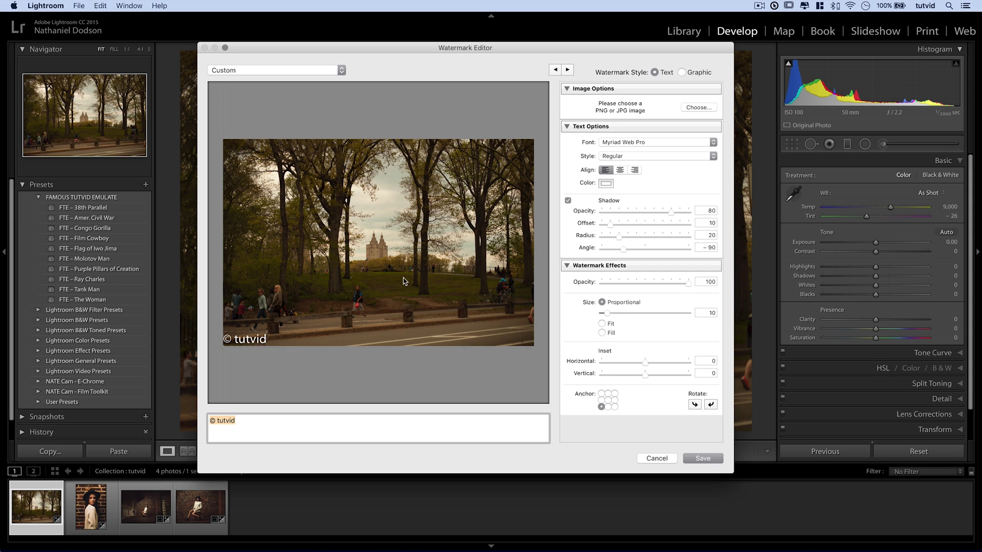
Set the watermark size to Fit and load watermark.png from the Desktop as a graphic watermark
left_click(602, 323)
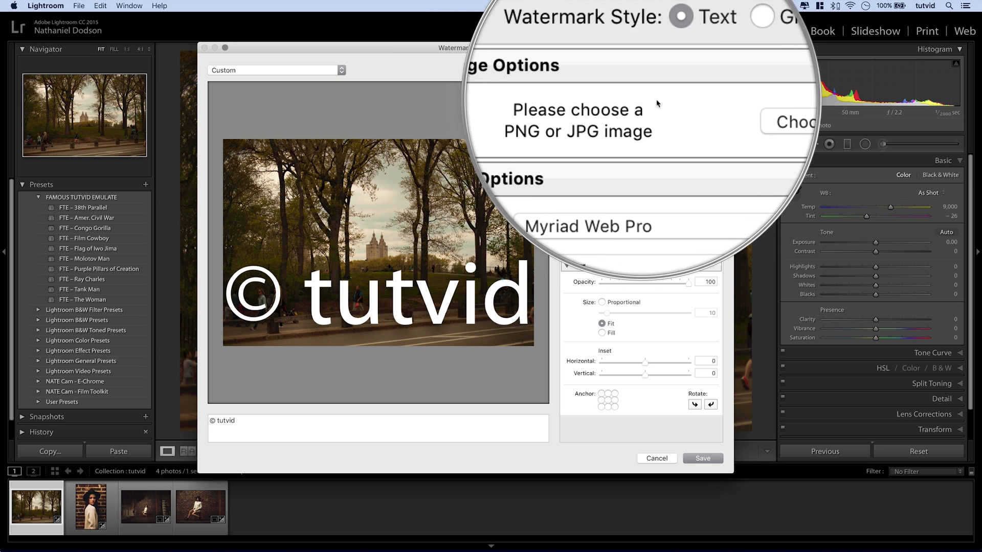
left_click(681, 73)
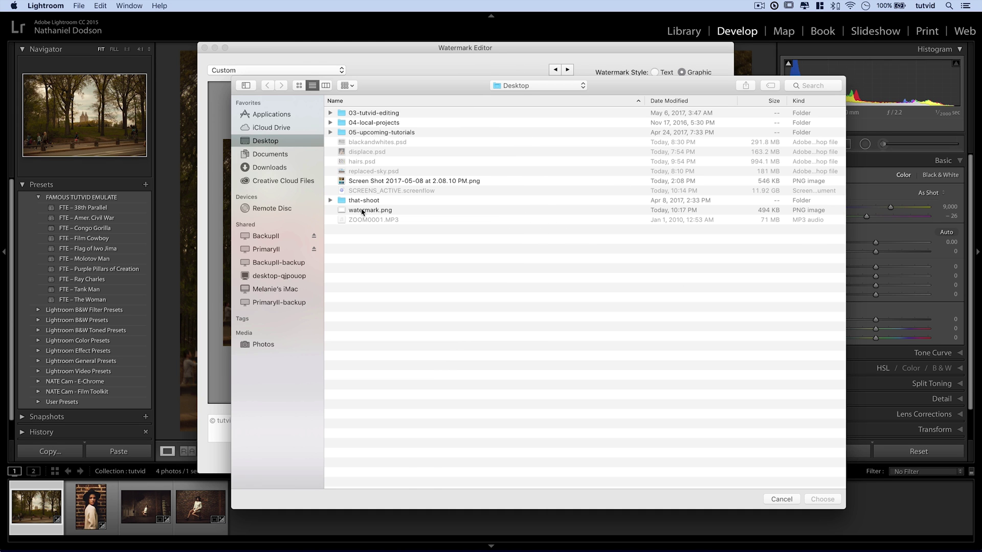
left_click(362, 211)
key("Return")
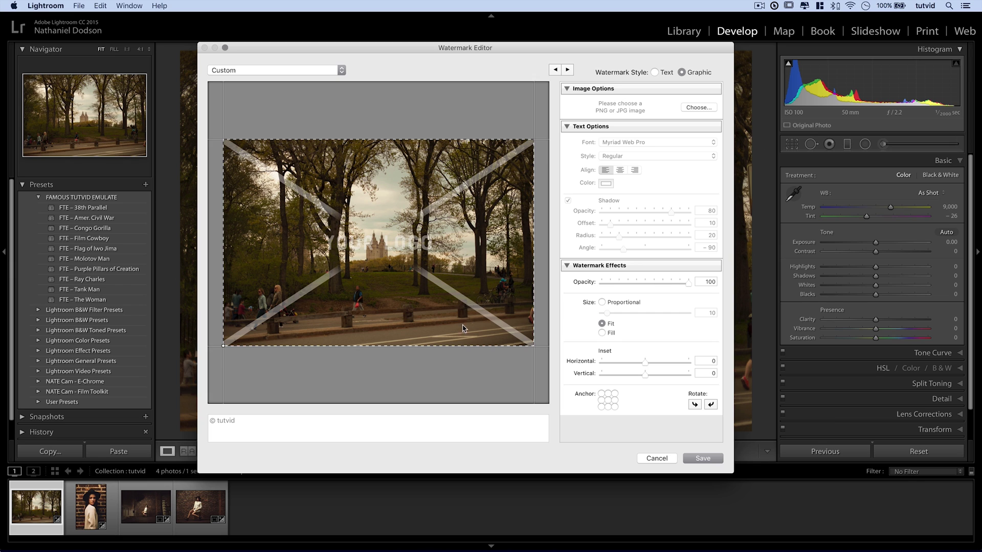
Try proportional sizing, anchor the graphic at the centre of the photo, and set its size back to Fit
left_click(602, 302)
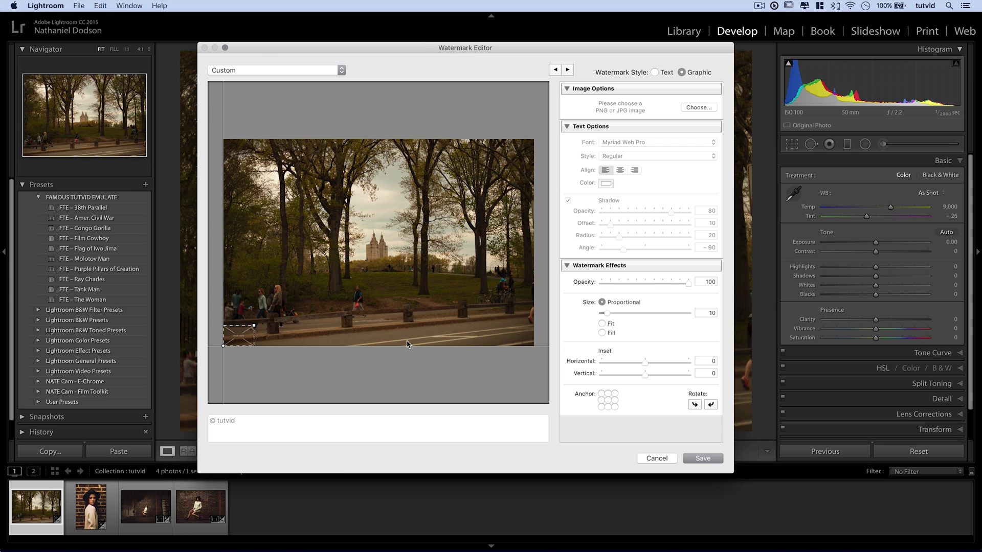
left_click(608, 401)
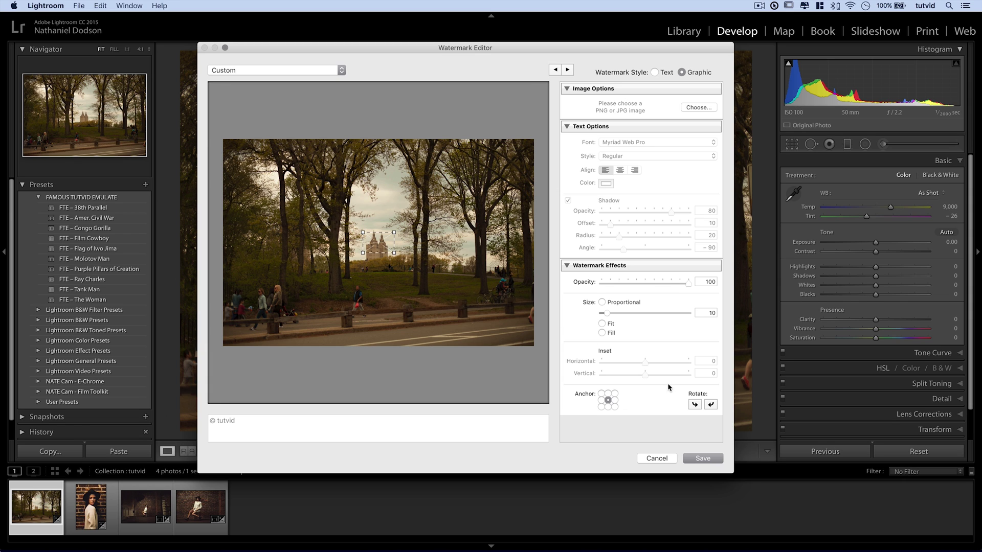
left_click(602, 324)
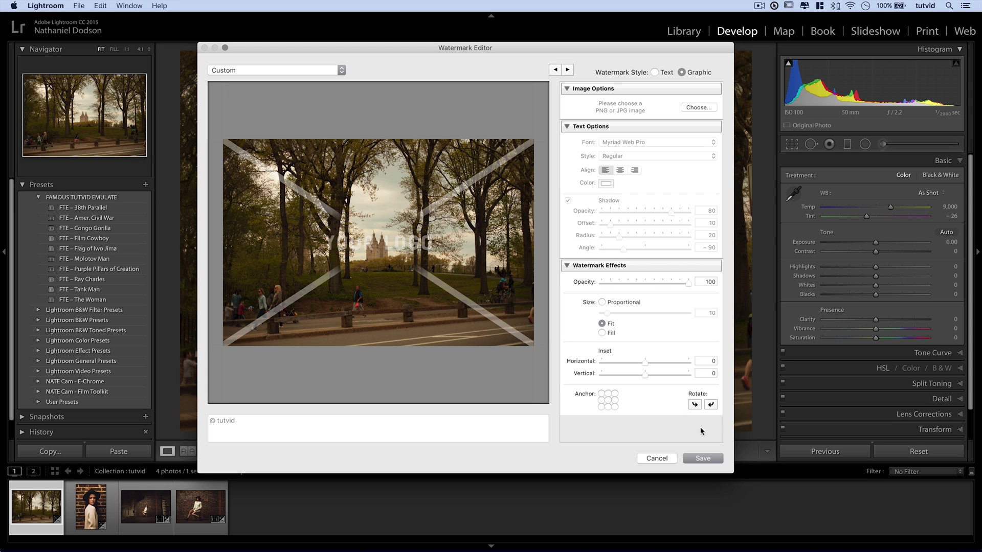
Save the graphic watermark settings as a new preset named overlay-X
left_click(705, 459)
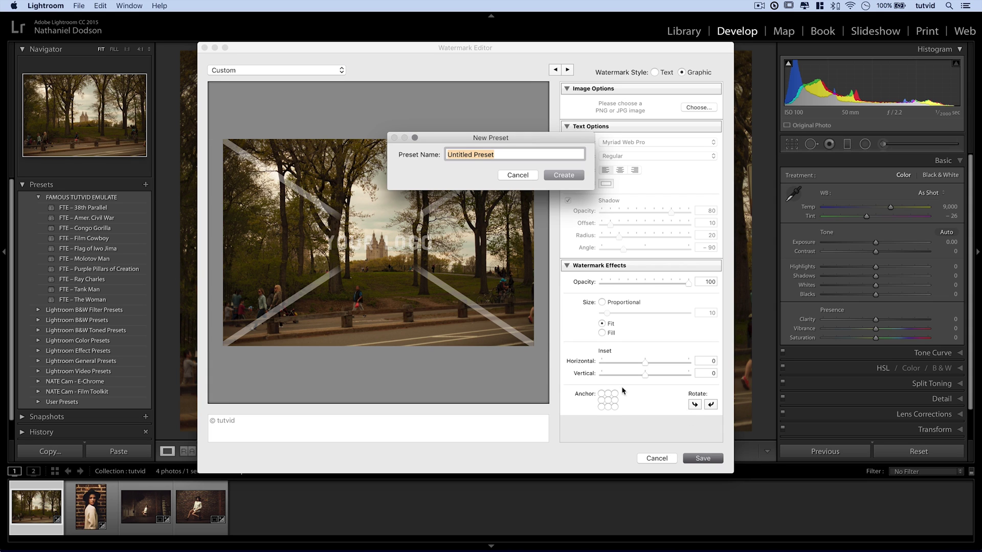
type("overlay-1")
left_click(571, 176)
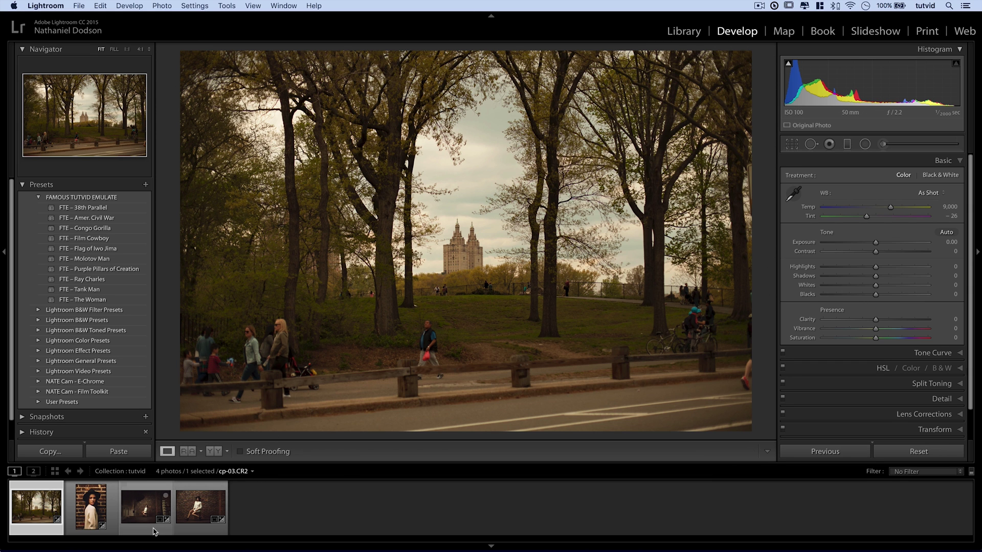
Preview the overlay-X watermark preset on the vertical portrait photo cp-01.CR2 in the Watermark Editor
key("Right")
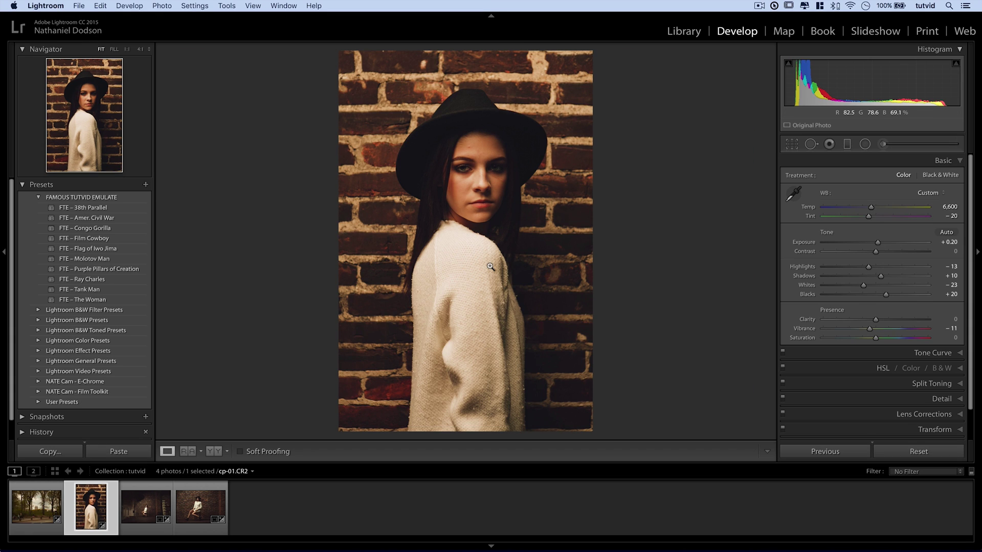
left_click(37, 5)
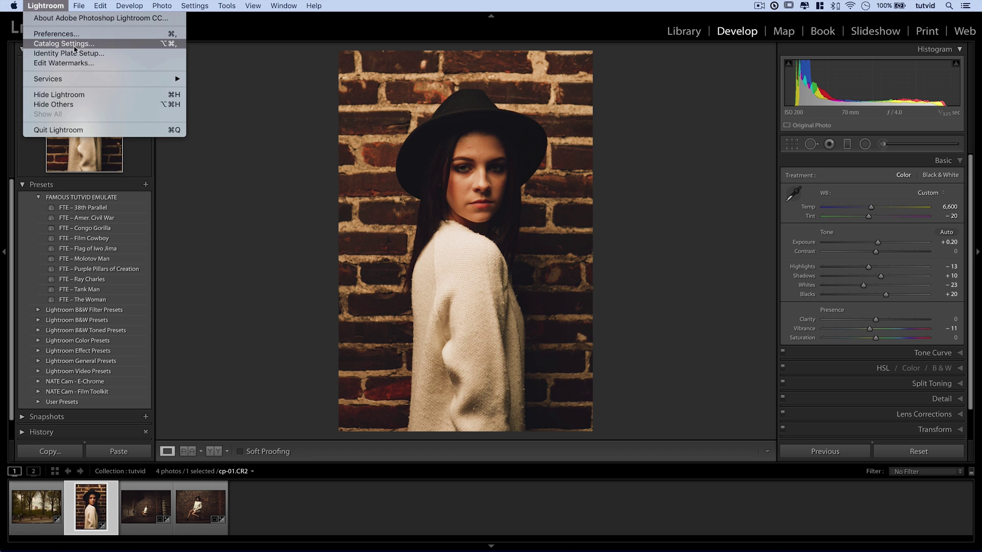
left_click(58, 63)
left_click(296, 72)
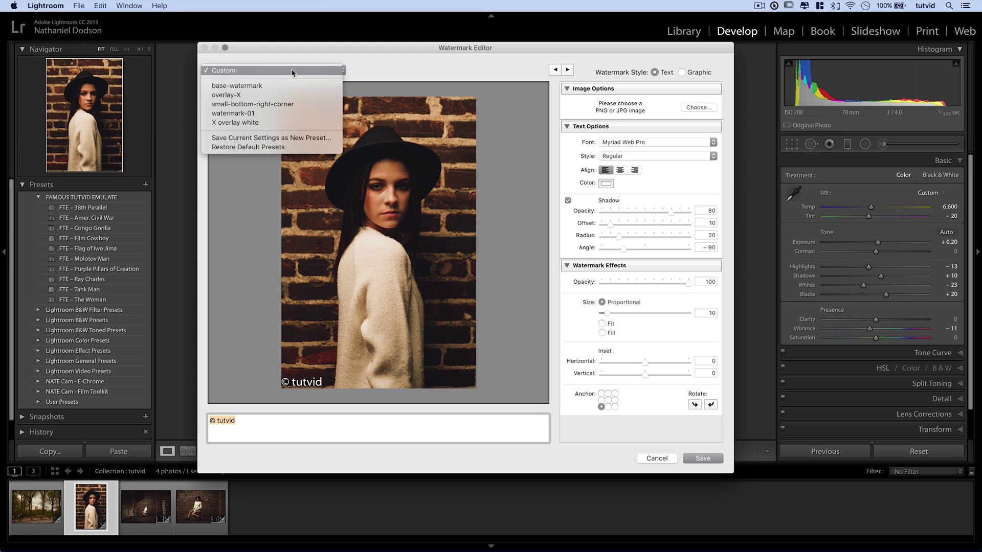
left_click(246, 100)
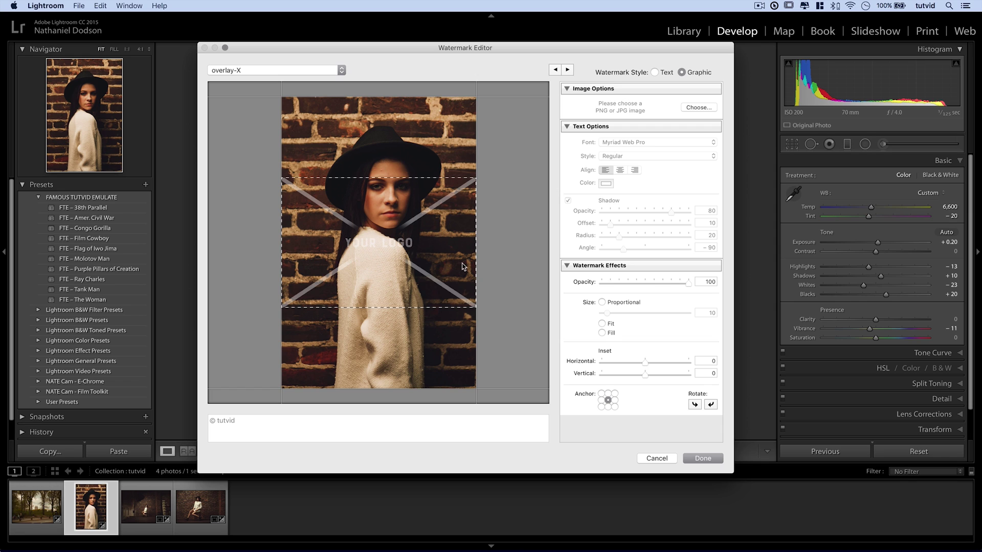
Compare Fill sizing with Fit for the overlay on the portrait, and close the Watermark Editor without saving
left_click(601, 333)
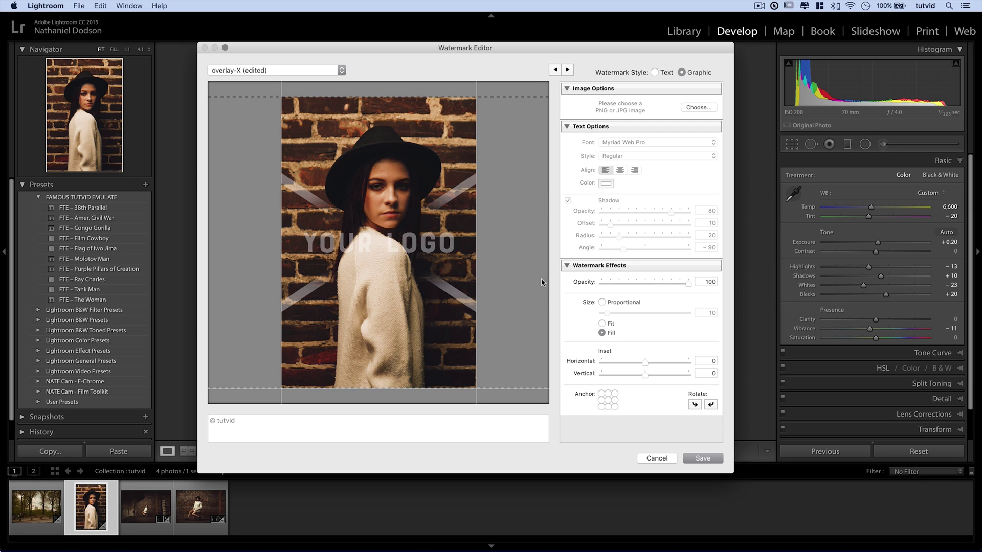
left_click(607, 325)
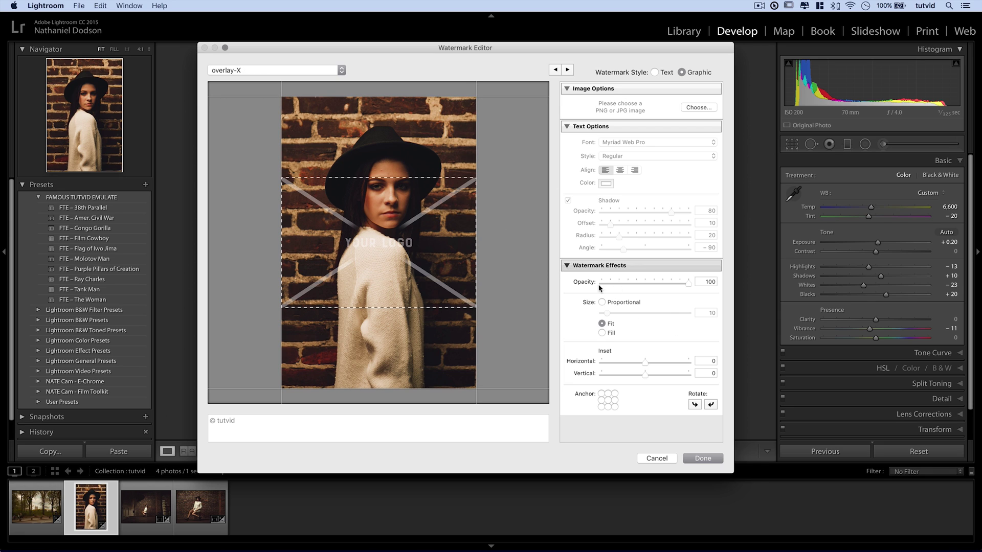
left_click(656, 458)
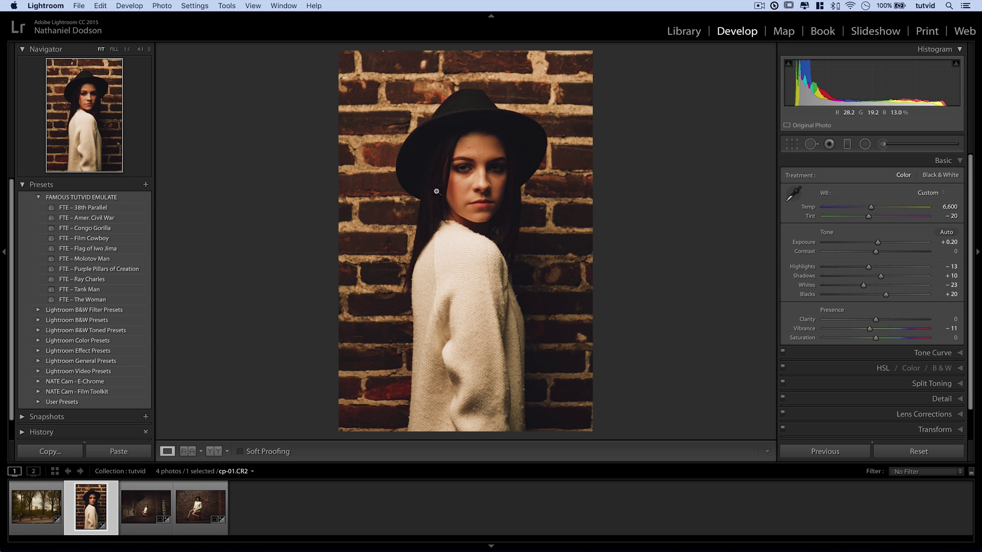
Open the export settings for central-park.CR2 and choose the overlay-X preset as its watermark
key("Left")
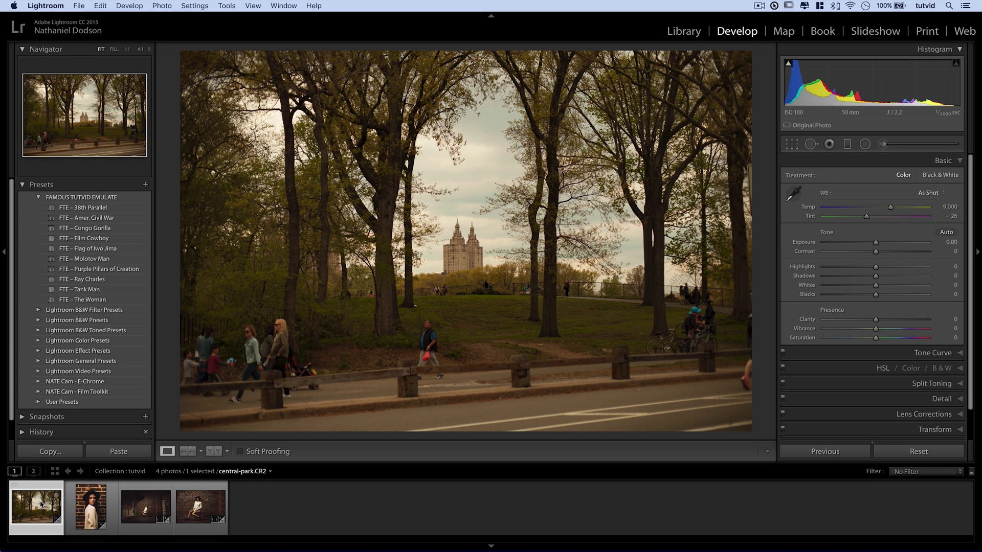
right_click(40, 505)
mouse_move(69, 492)
left_click(214, 467)
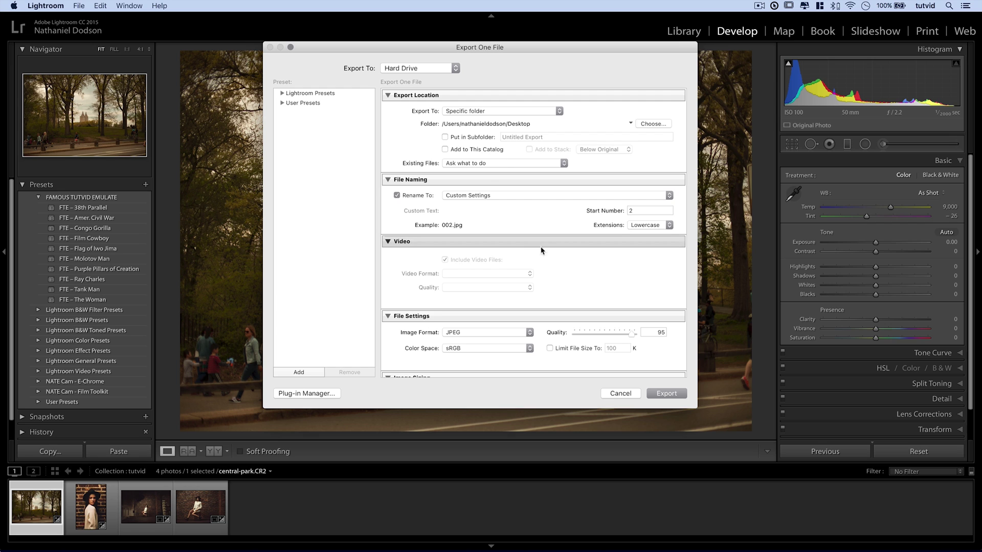
scroll(542, 251, "down", 10)
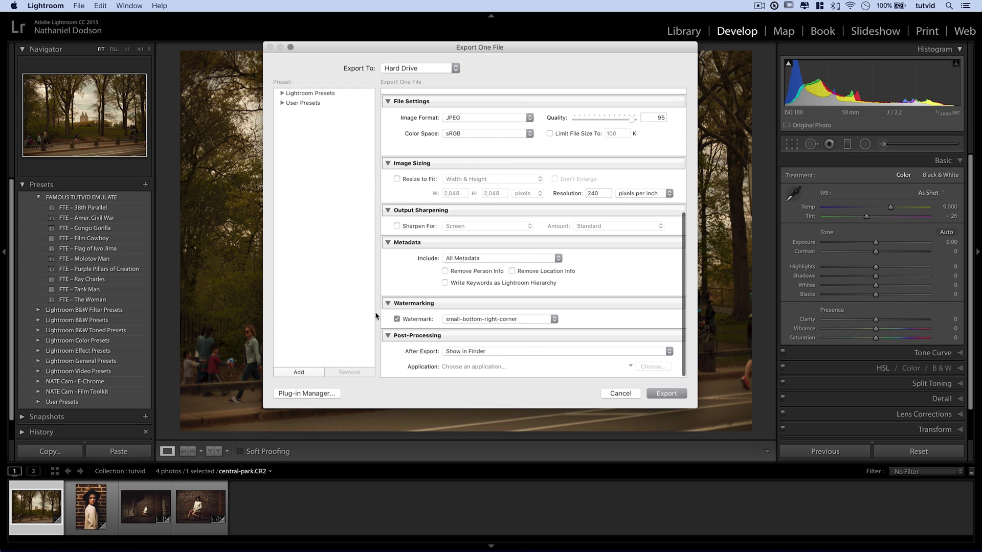
left_click(487, 319)
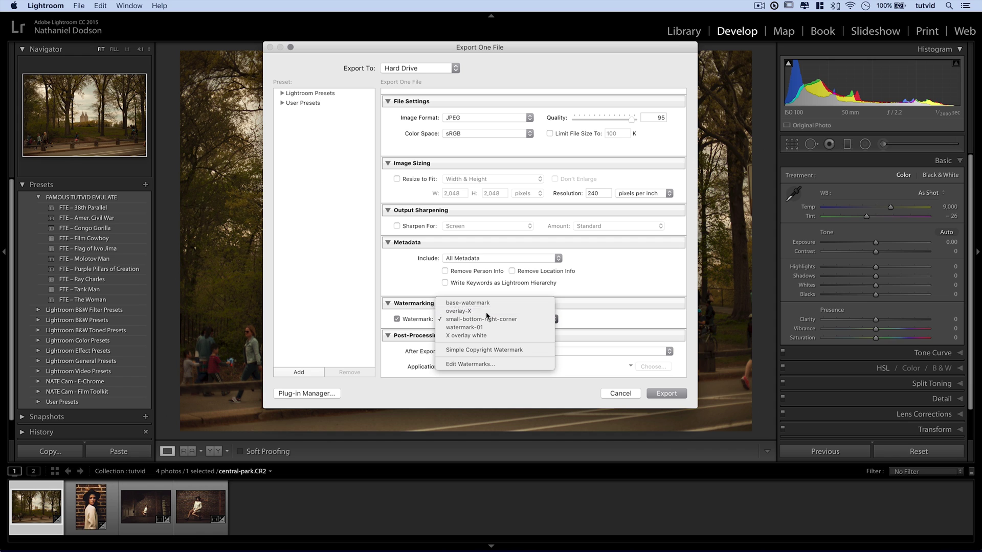
left_click(486, 316)
Enable Resize to Fit at 2,048 by 2,048 pixels and export the watermarked JPEG to the Desktop
scroll(520, 231, "up", 10)
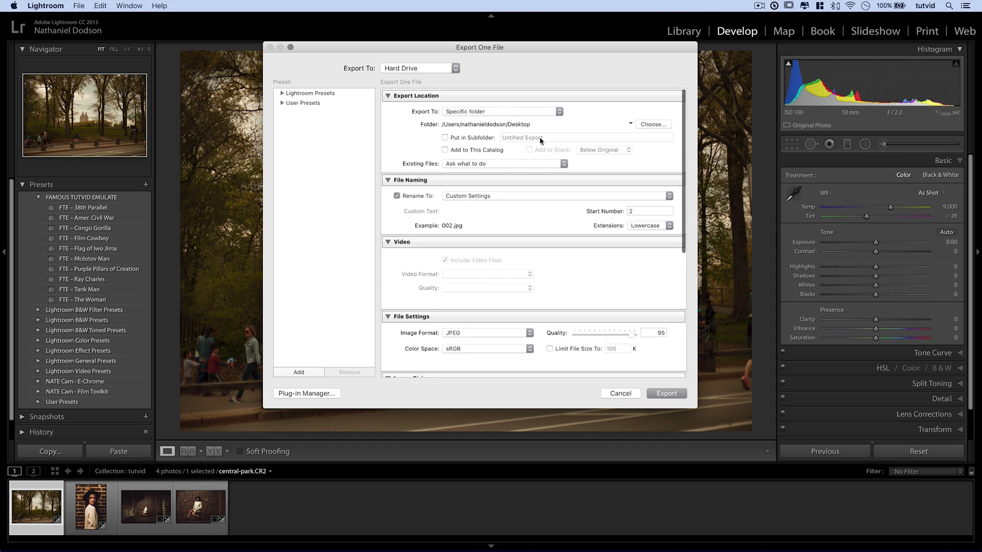
scroll(542, 301, "down", 10)
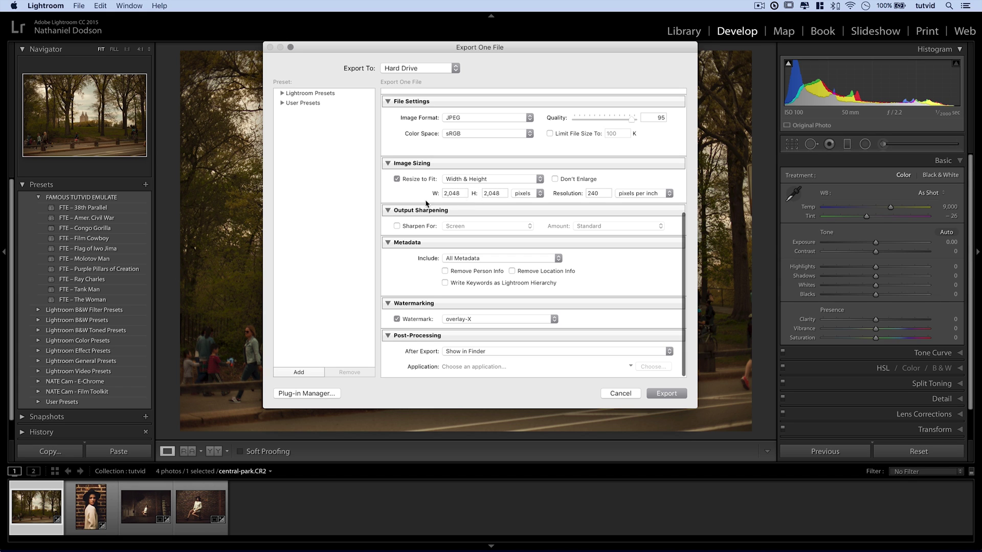
left_click(666, 393)
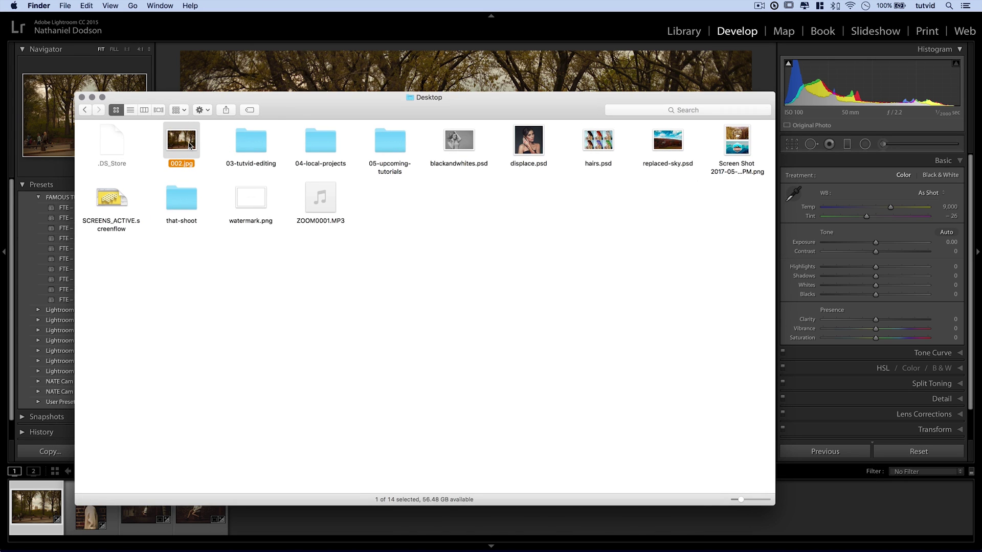
Preview the exported 002.jpg in Finder to check its watermark, and return to Lightroom
key("space")
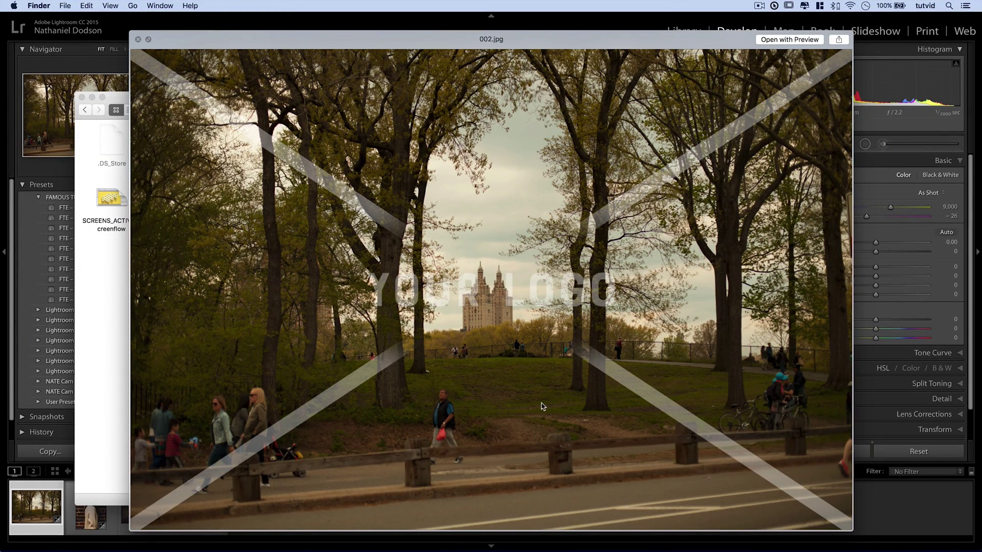
key("space")
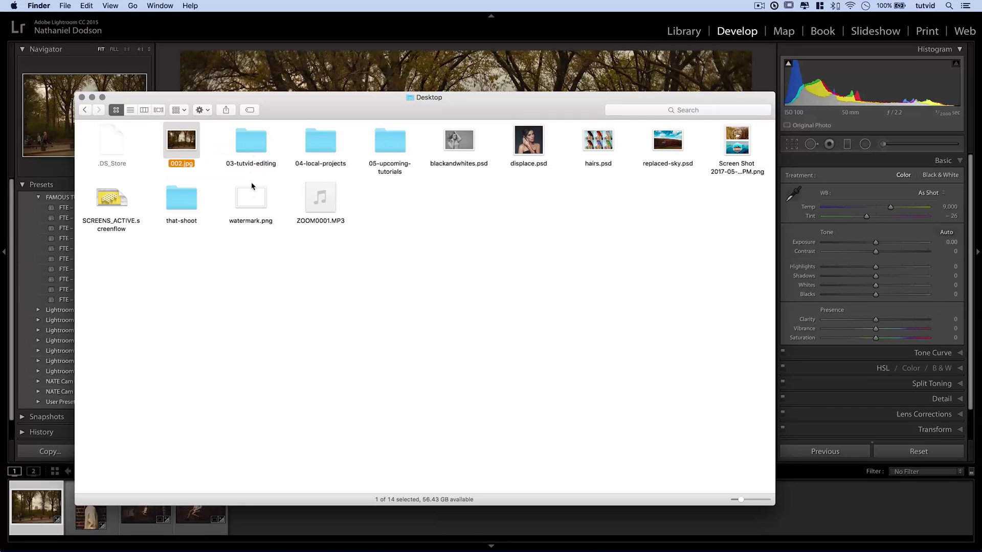
left_click(230, 54)
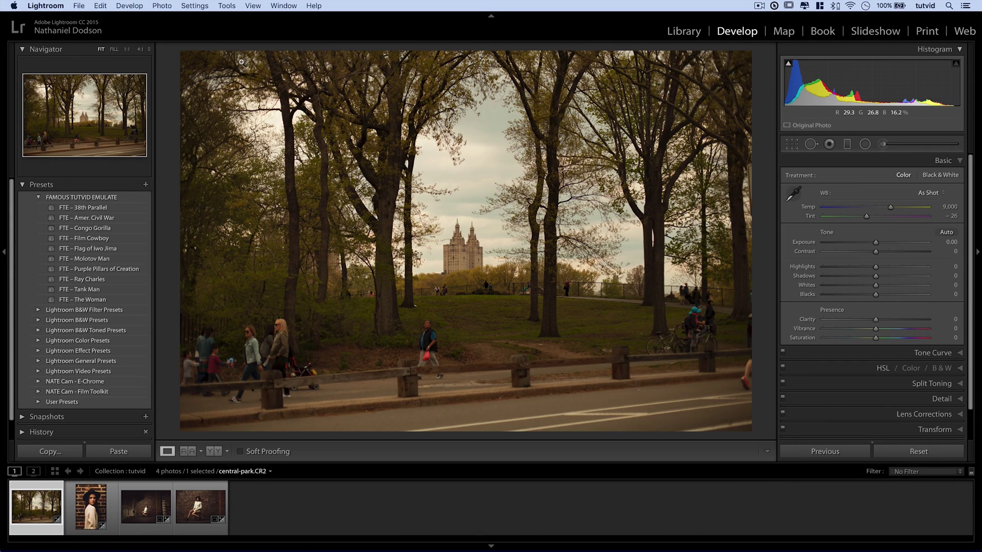
Open the Slideshow module and turn on watermarking with the overlay-X preset
left_click(875, 31)
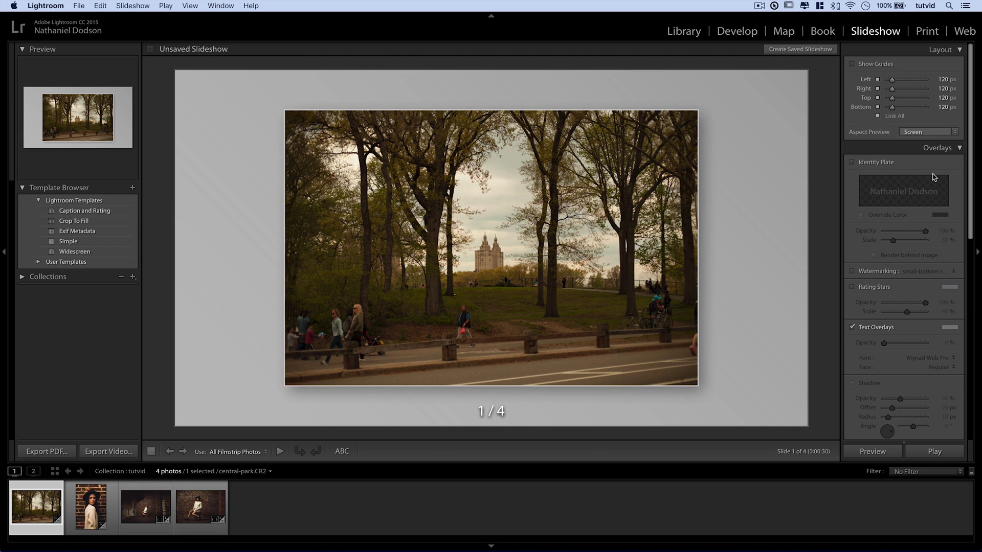
left_click(938, 148)
left_click(918, 271)
left_click(919, 264)
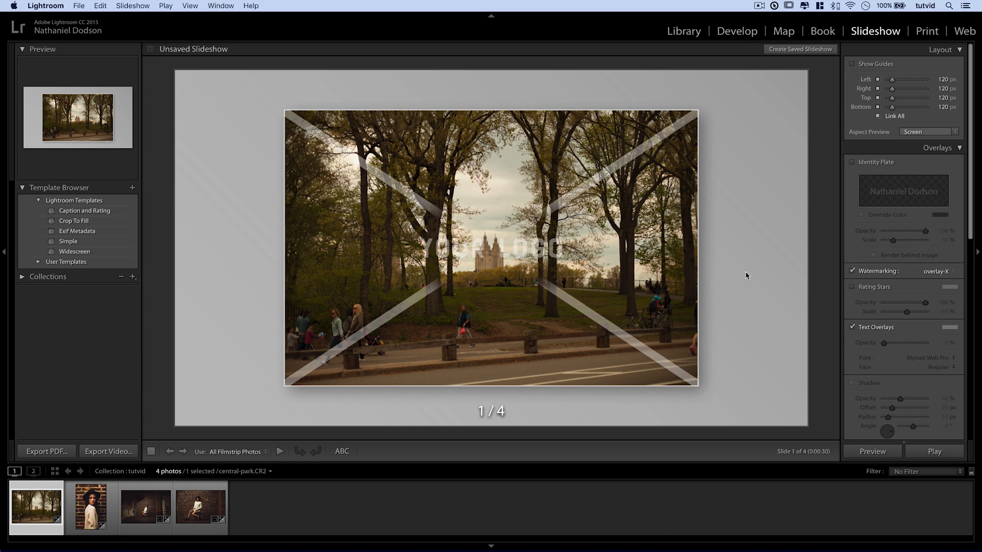
Change the slideshow watermark to watermark-01 and check it on the third and second slides
left_click(928, 272)
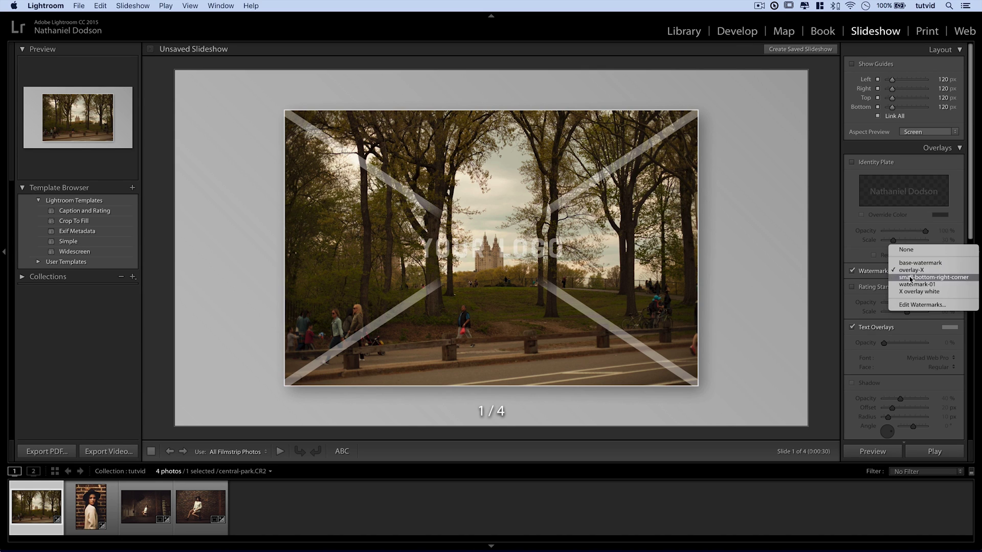
left_click(923, 285)
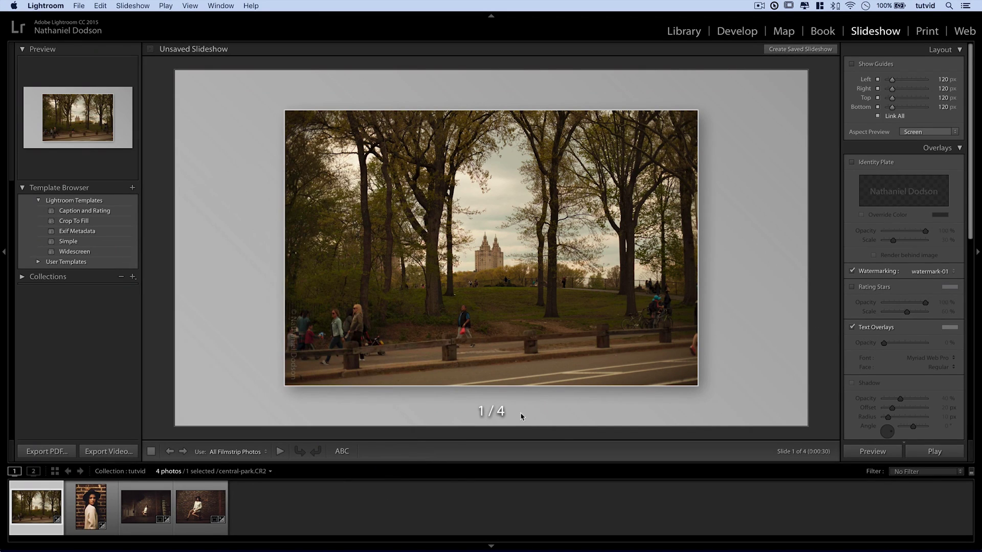
left_click(145, 507)
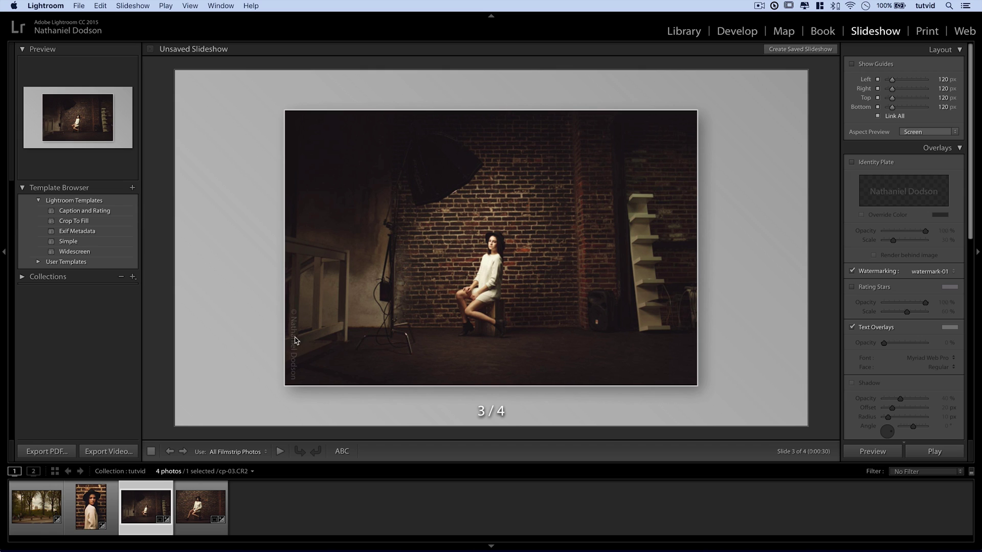
left_click(90, 506)
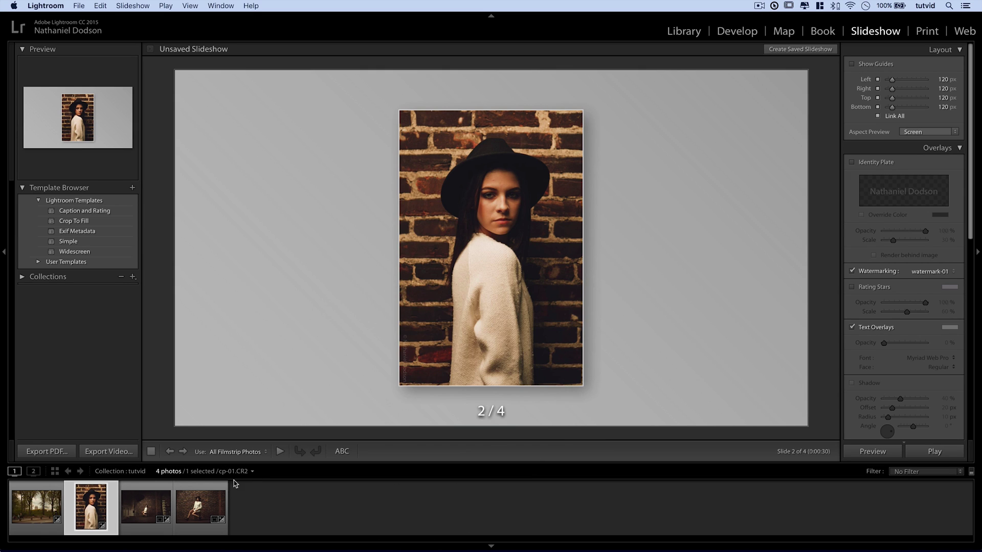
Check the watermark on the fourth slide and on each preceding slide back to the first
left_click(202, 505)
key("Left")
key("Left")
key("Left")
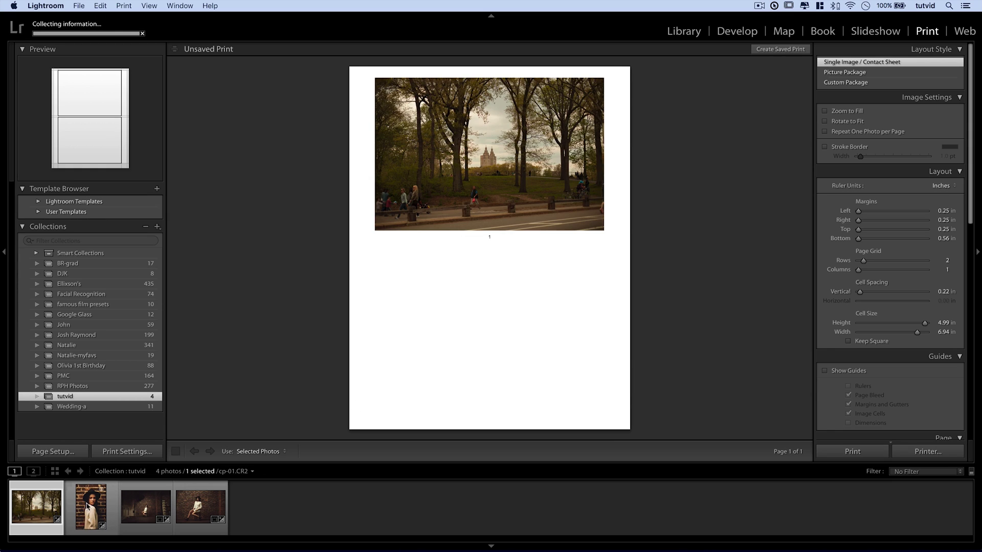
Select the first three photos in the Print module and apply the overlay-X watermark preset, followed by watermark-01
left_click(144, 507, "shift")
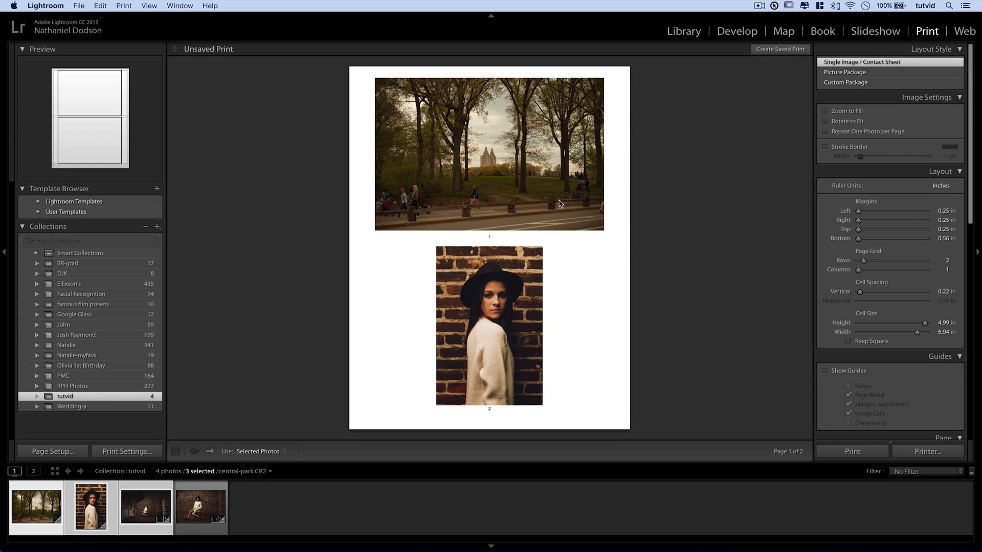
scroll(913, 248, "down", 15)
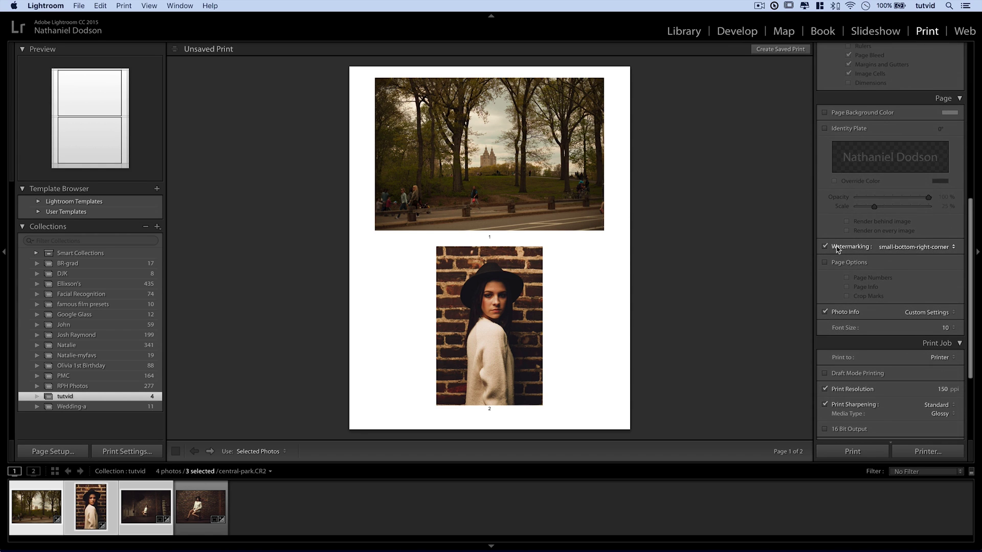
left_click(902, 248)
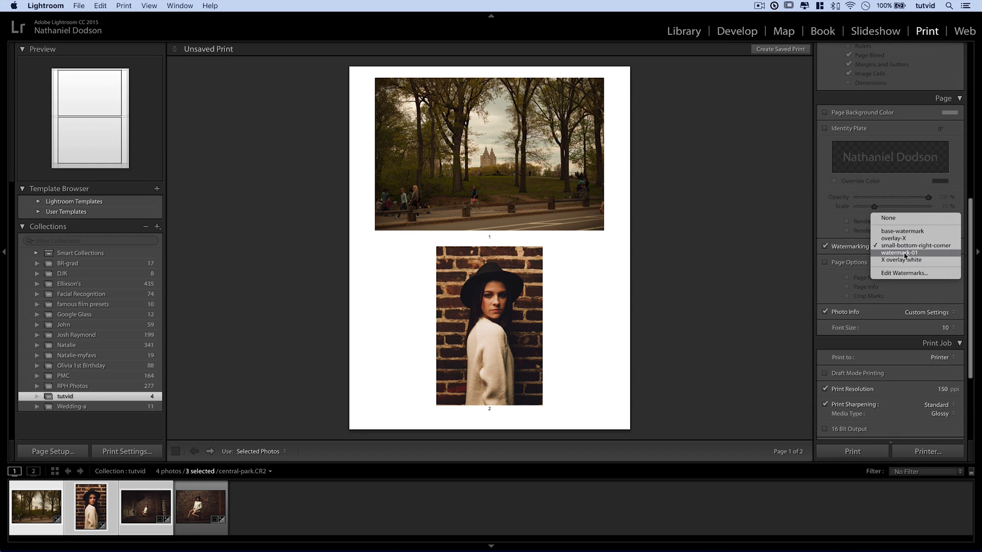
left_click(901, 244)
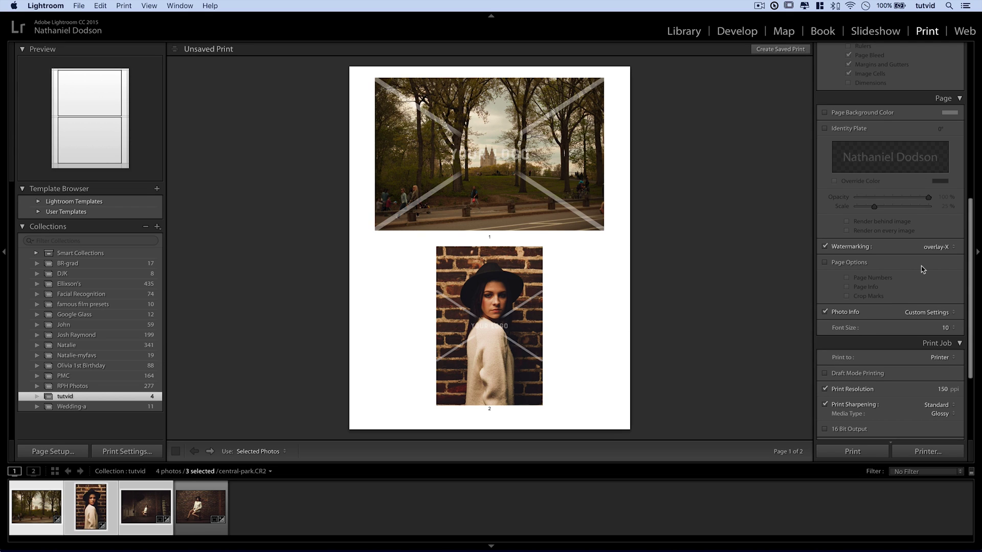
left_click(939, 249)
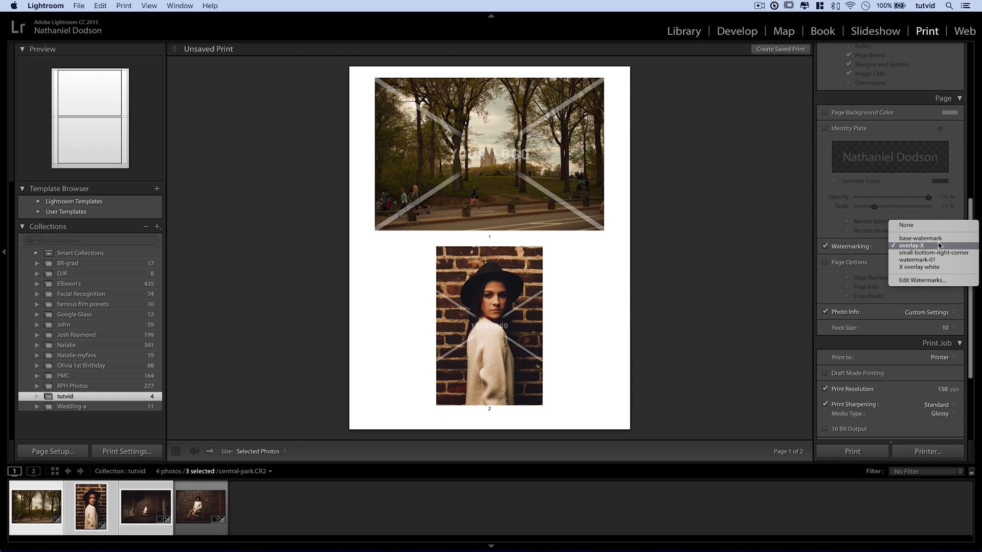
left_click(940, 260)
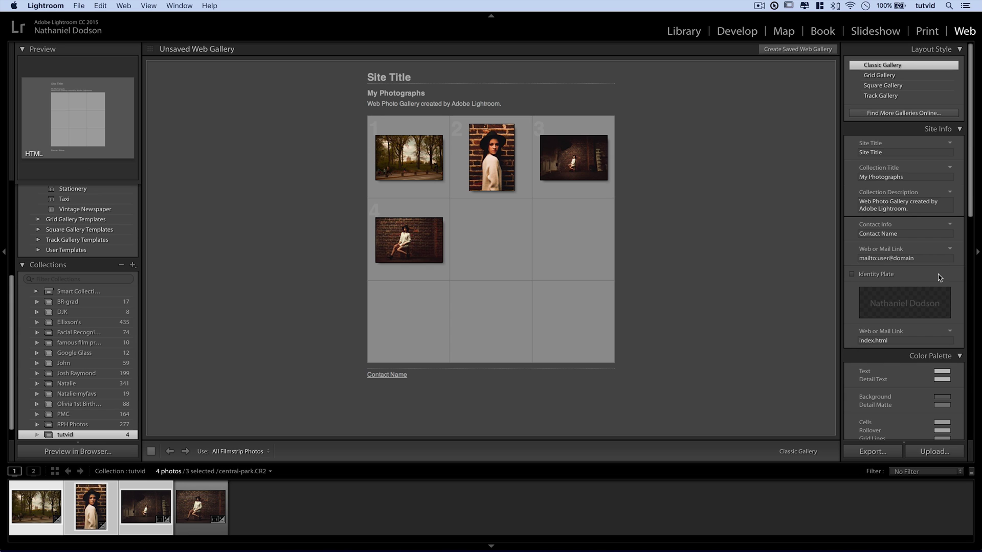
Turn on watermarking with the overlay-X preset in the Web gallery's output settings, and switch to the Develop module
scroll(939, 277, "down", 10)
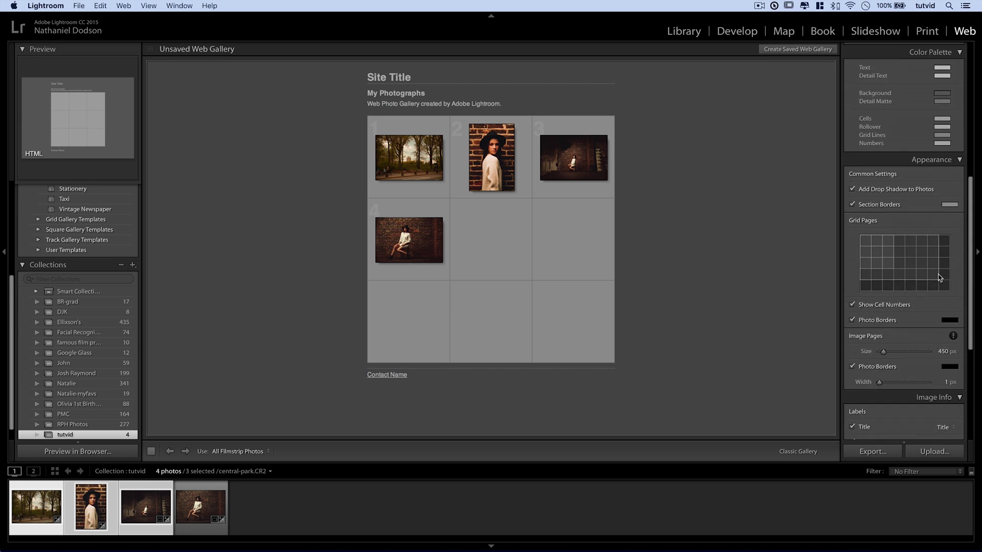
scroll(940, 278, "down", 3)
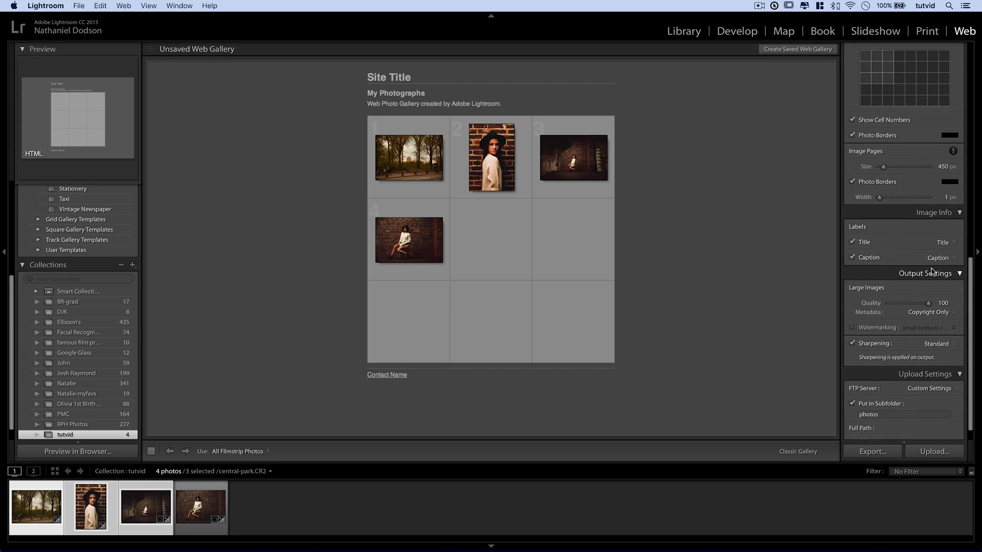
left_click(851, 328)
left_click(918, 328)
left_click(915, 319)
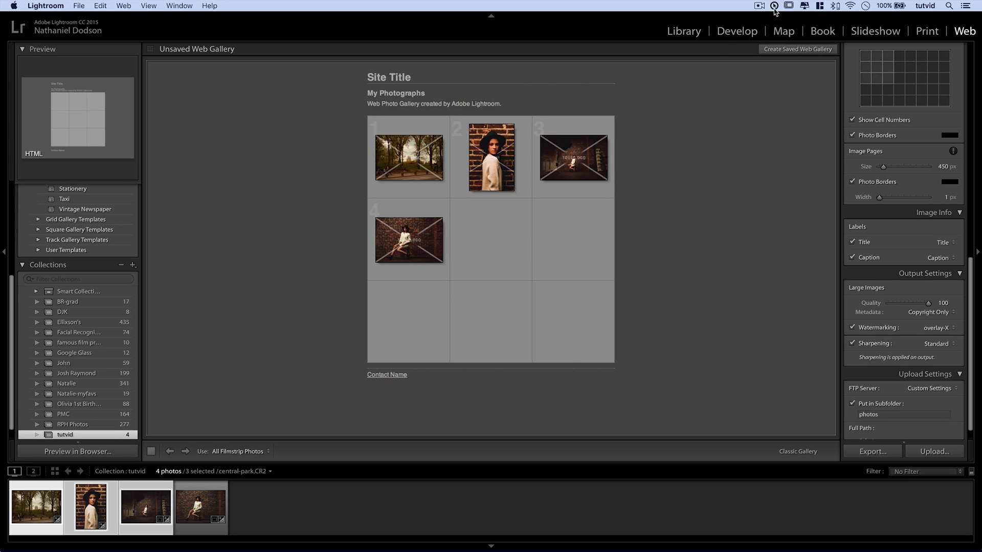
left_click(733, 37)
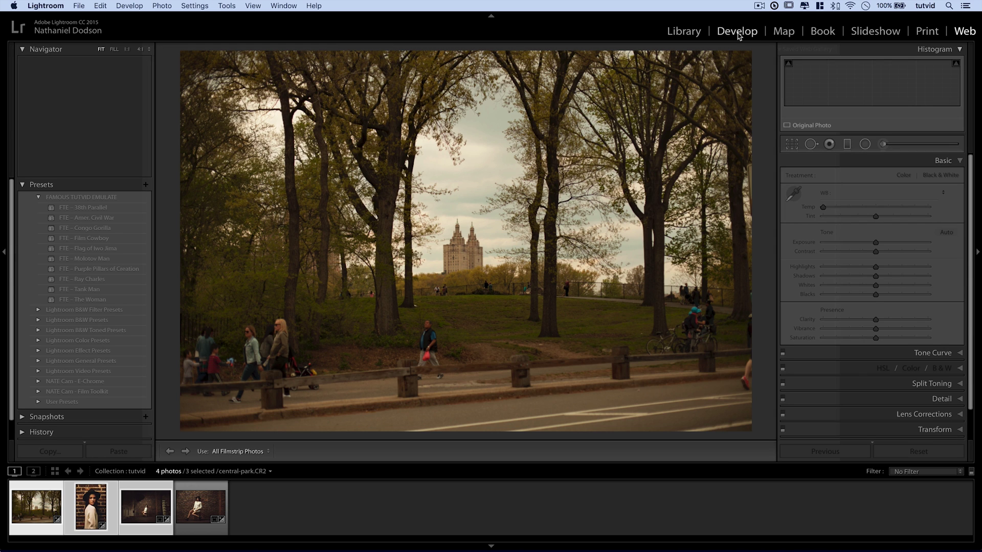